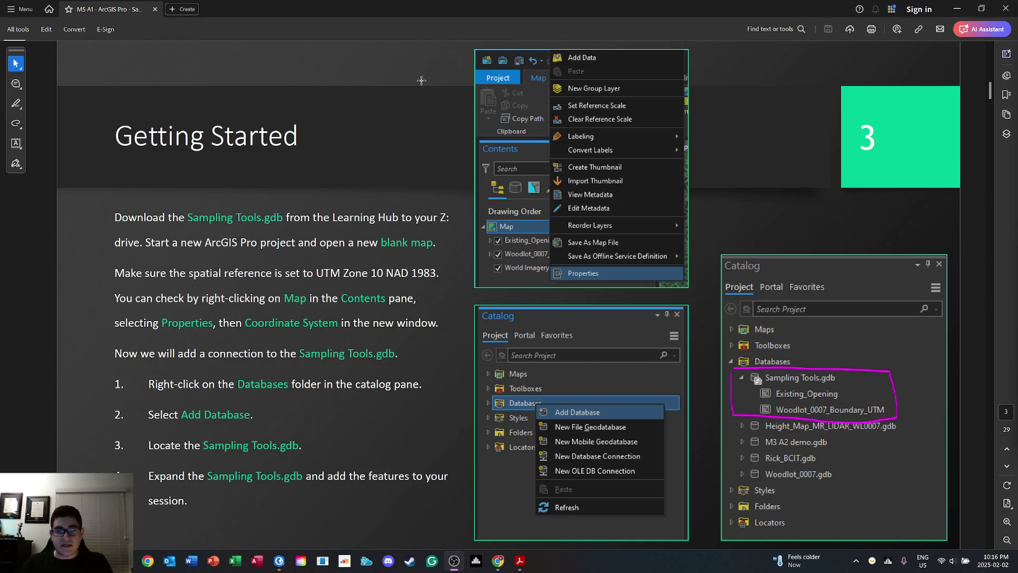
Switch from the assignment PDF to ArcGIS Pro and open the recent project M5_A1
drag(363, 1, 1017, 32)
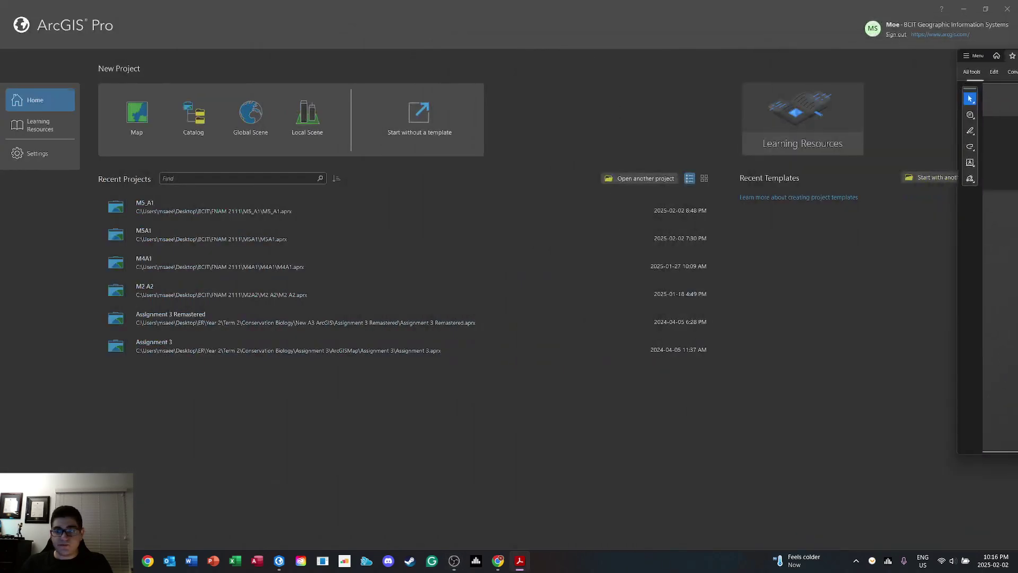
click(186, 209)
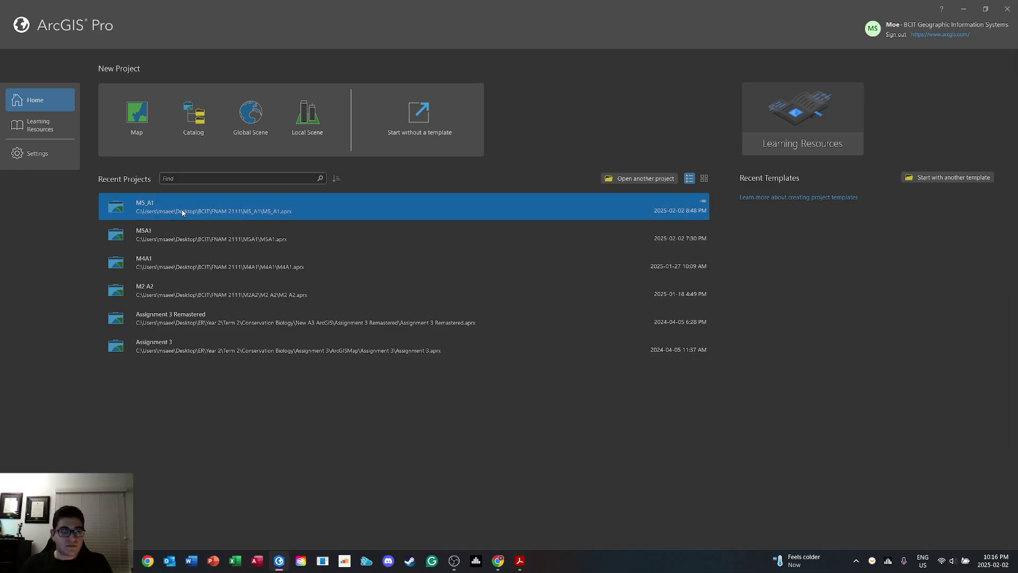
click(183, 211)
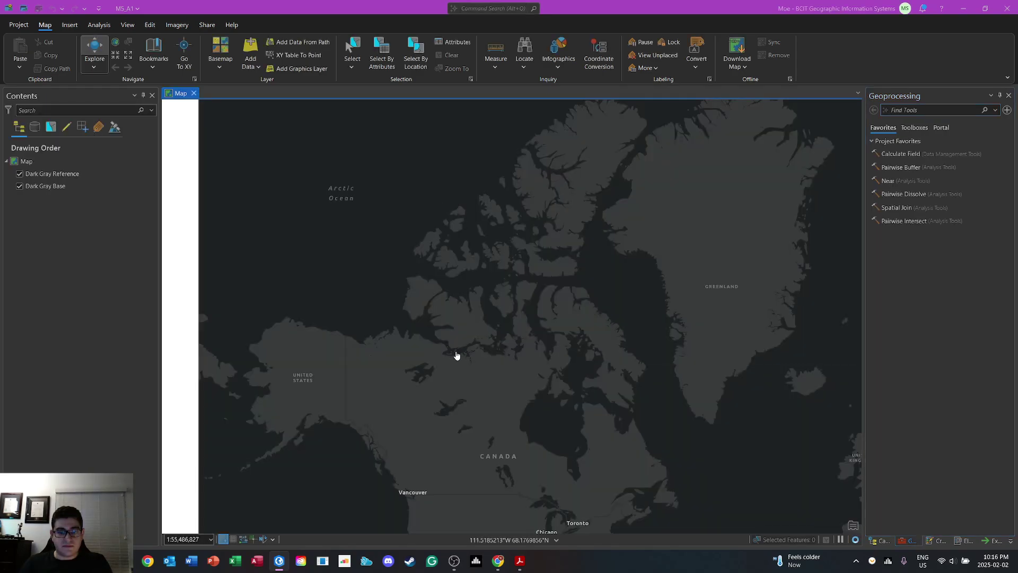
drag(456, 355, 461, 272)
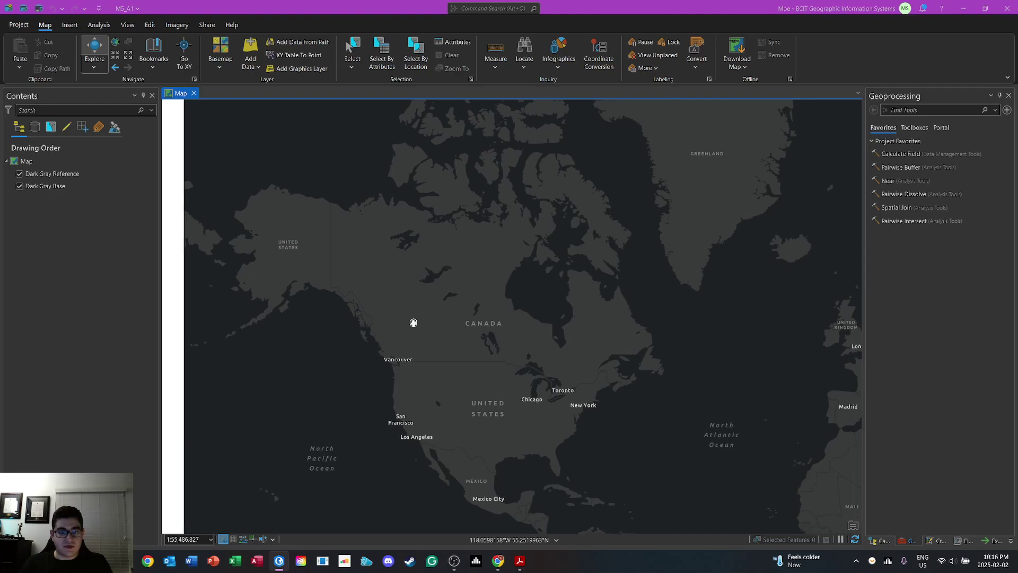
drag(427, 332, 413, 323)
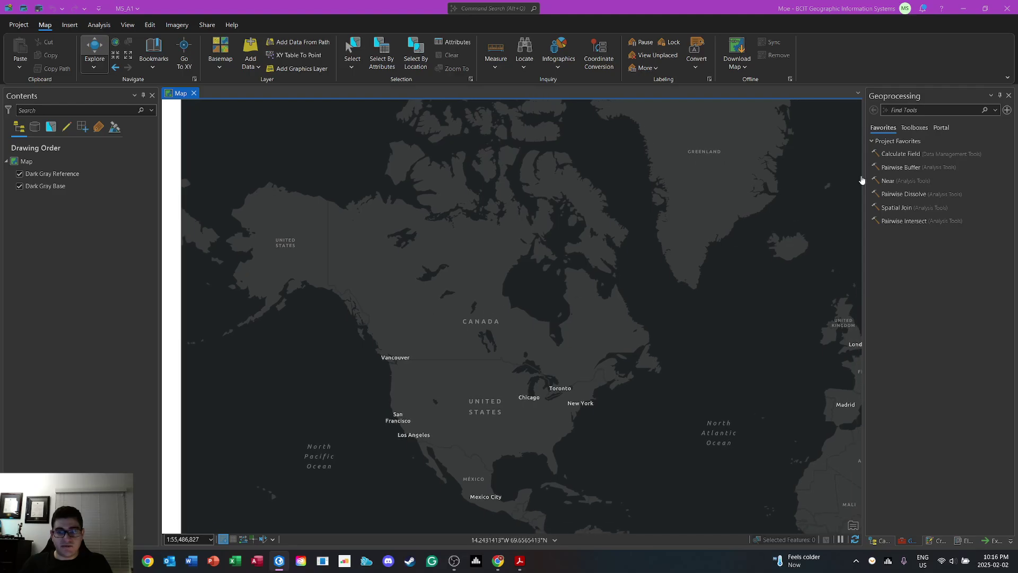
click(876, 107)
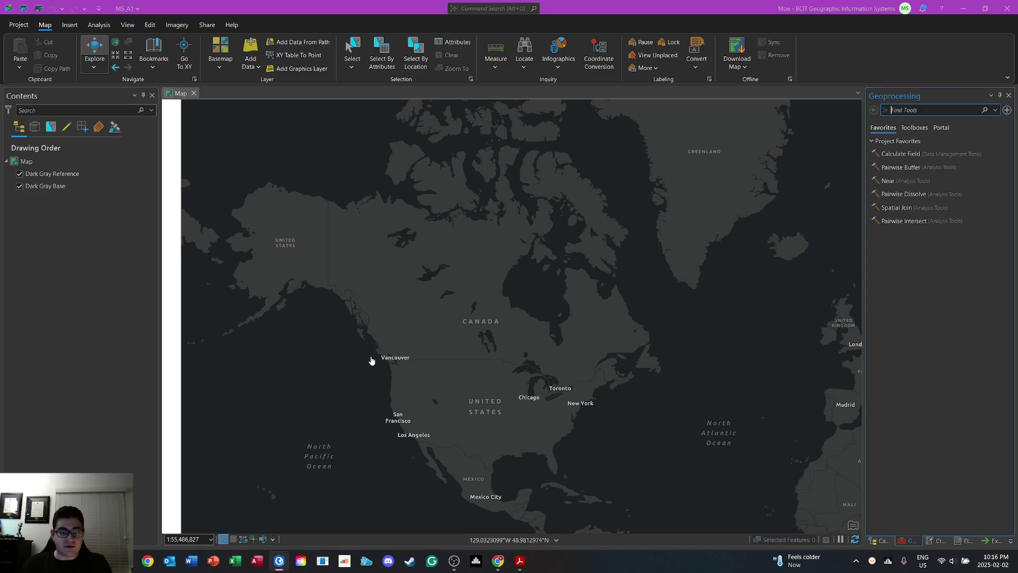
Set the map's XY coordinate system to the favorite NAD 1983 UTM Zone 10N in the map properties
click(39, 164)
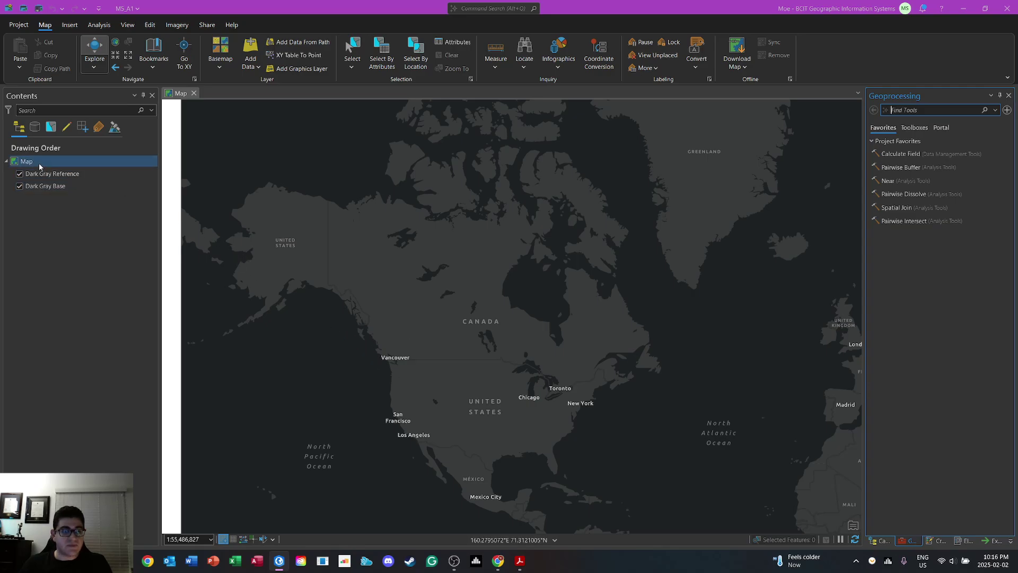
right_click(40, 166)
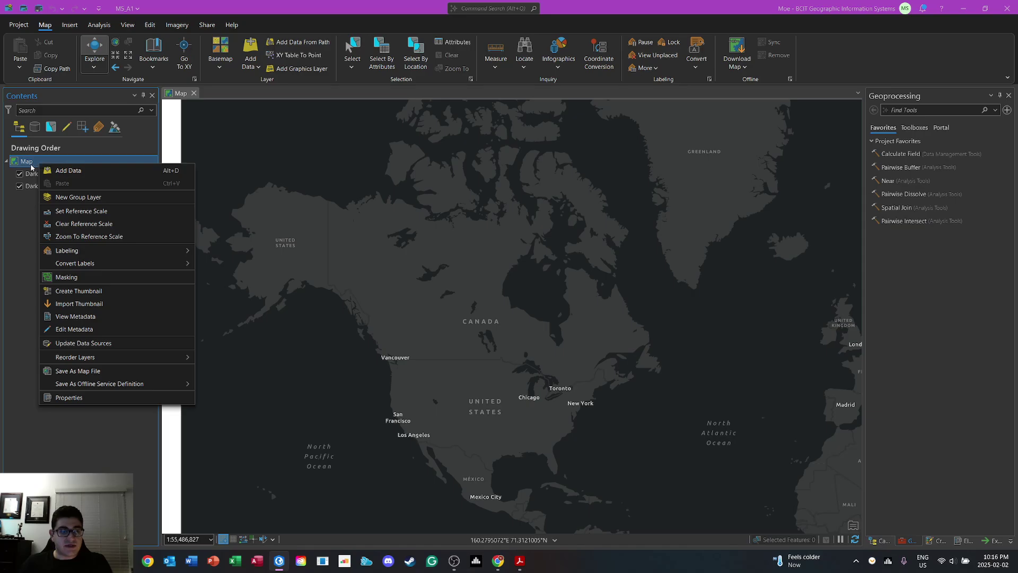
click(109, 396)
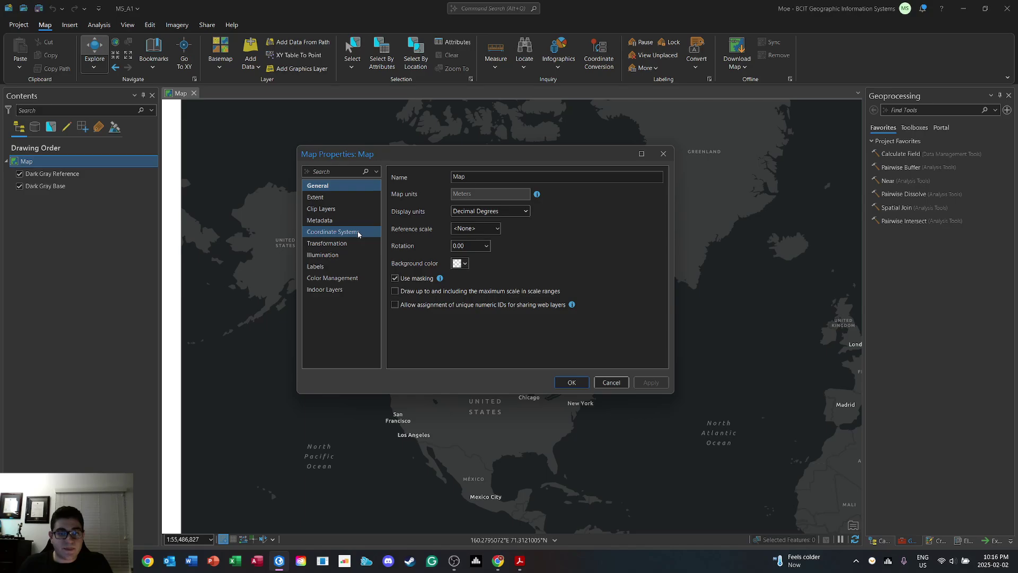
click(357, 234)
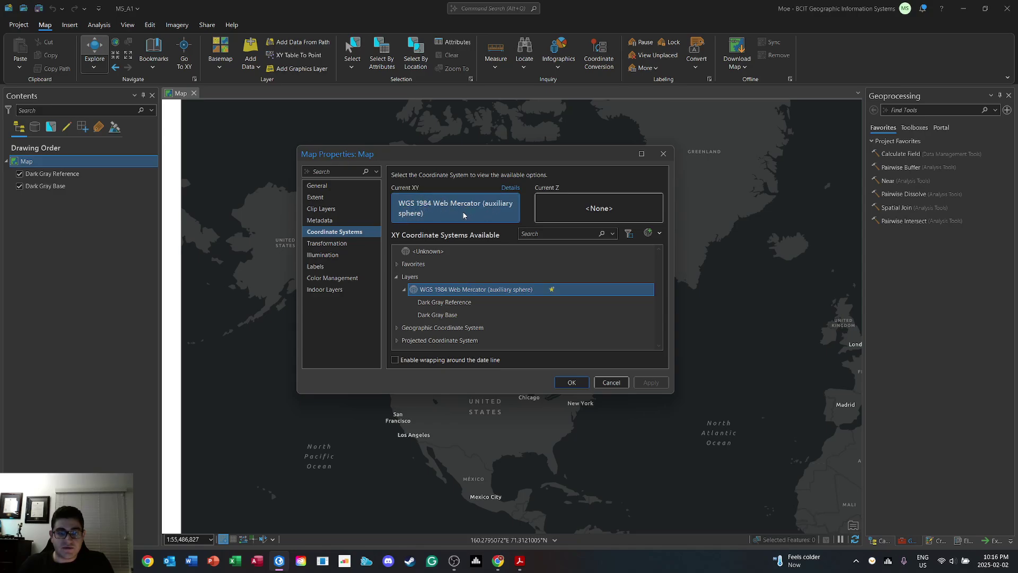
double_click(419, 264)
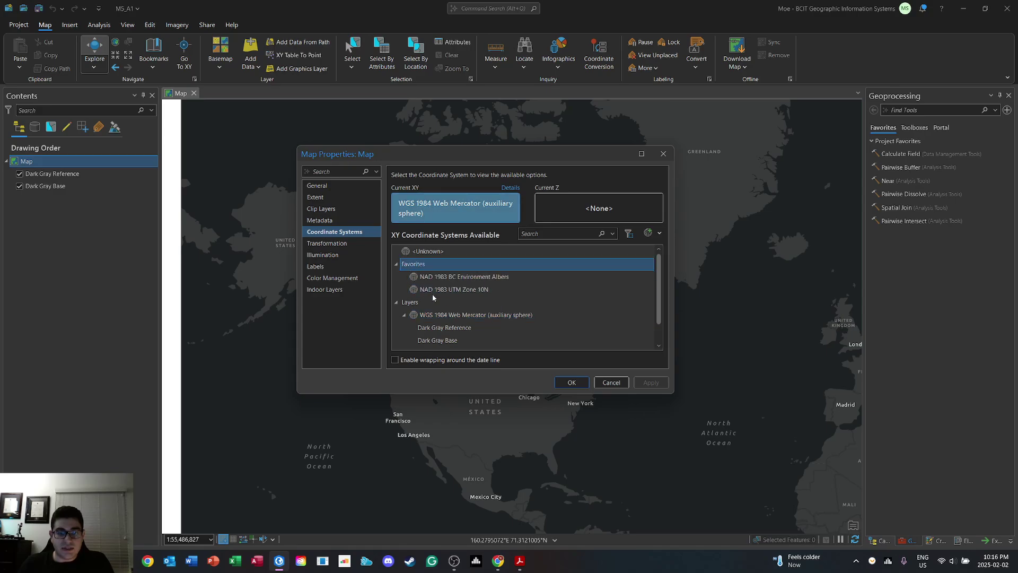
click(438, 289)
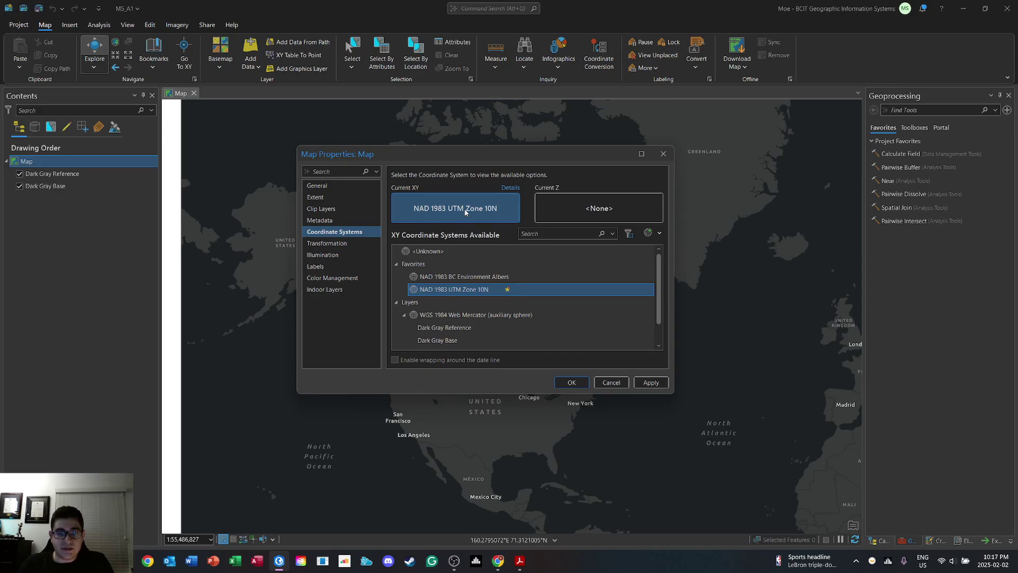
click(651, 385)
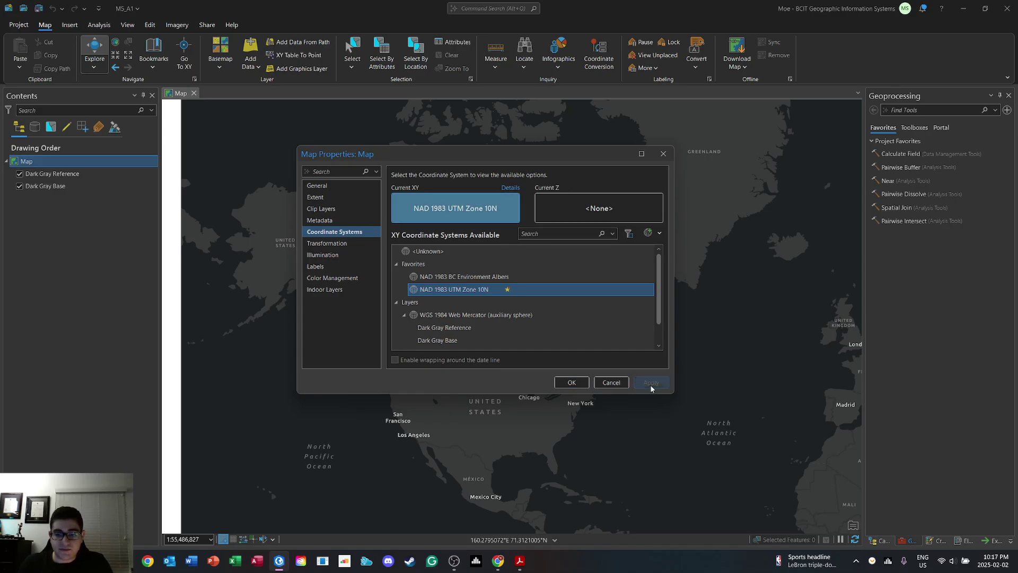
click(572, 382)
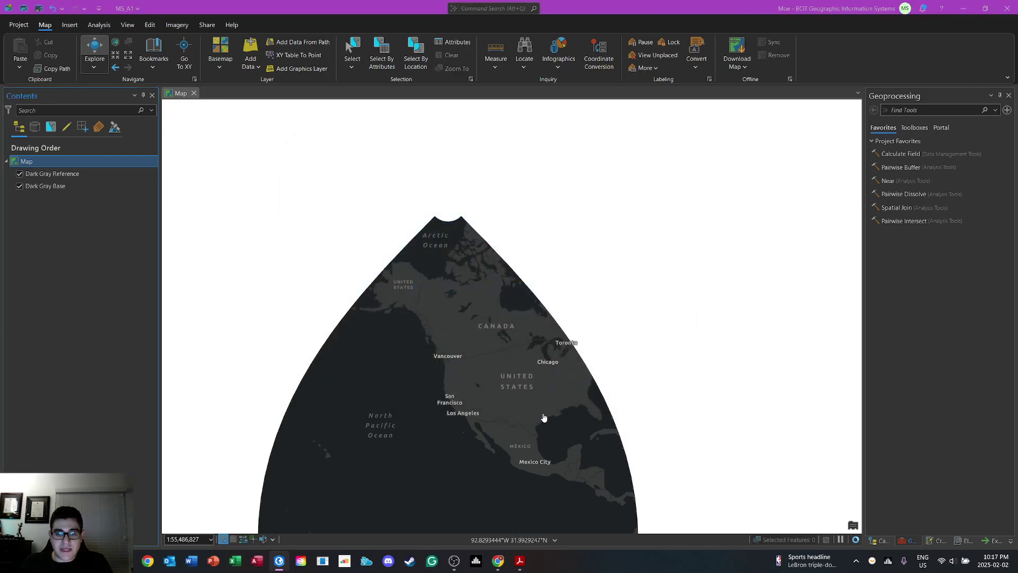
drag(544, 419, 484, 437)
scroll(464, 313, up, 3)
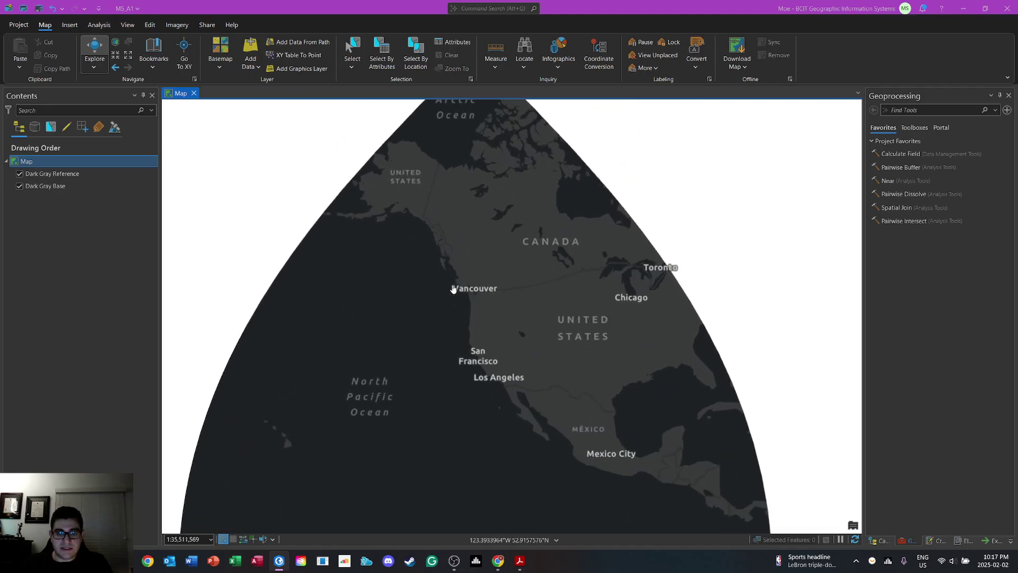
scroll(453, 288, up, 4)
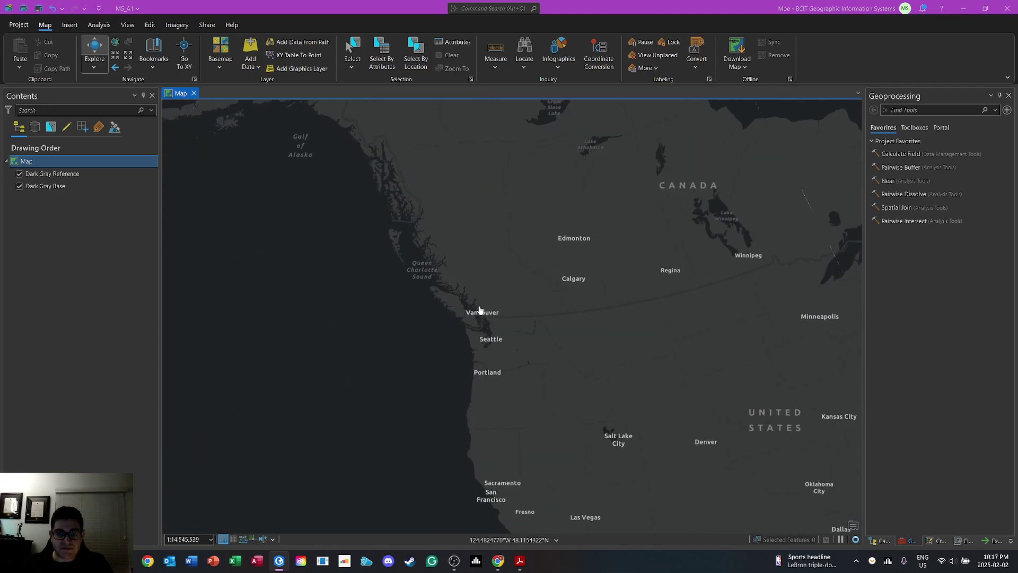
scroll(480, 311, up, 6)
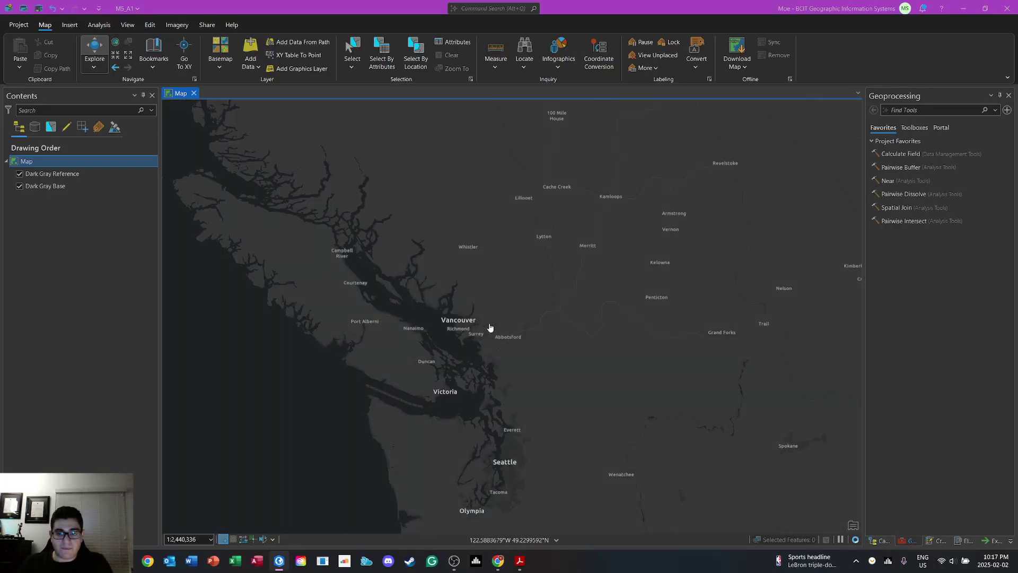
Add the existing file geodatabase Sampling Tools.gdb from the M5A1 folder to the project's databases
click(882, 541)
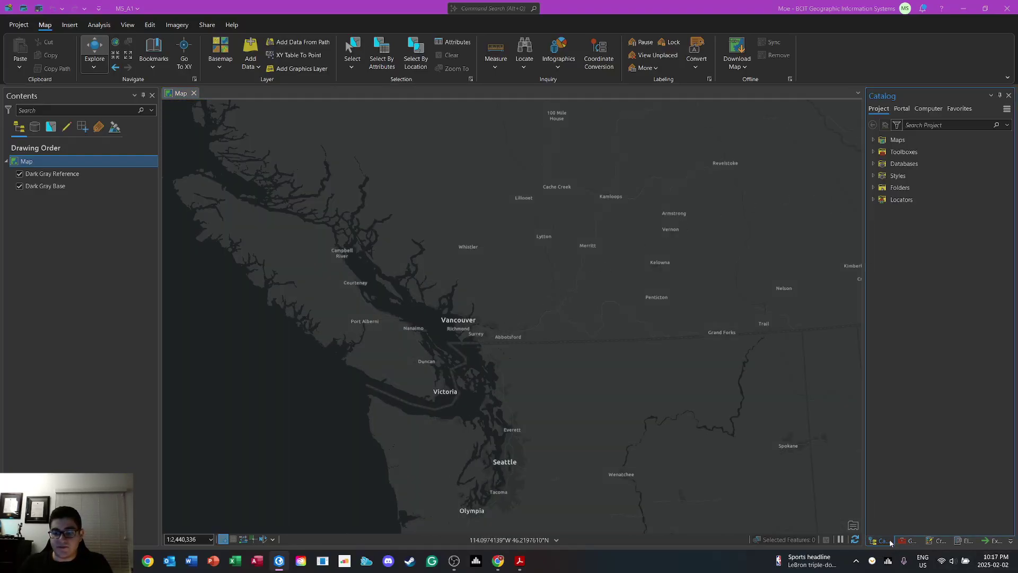
click(873, 163)
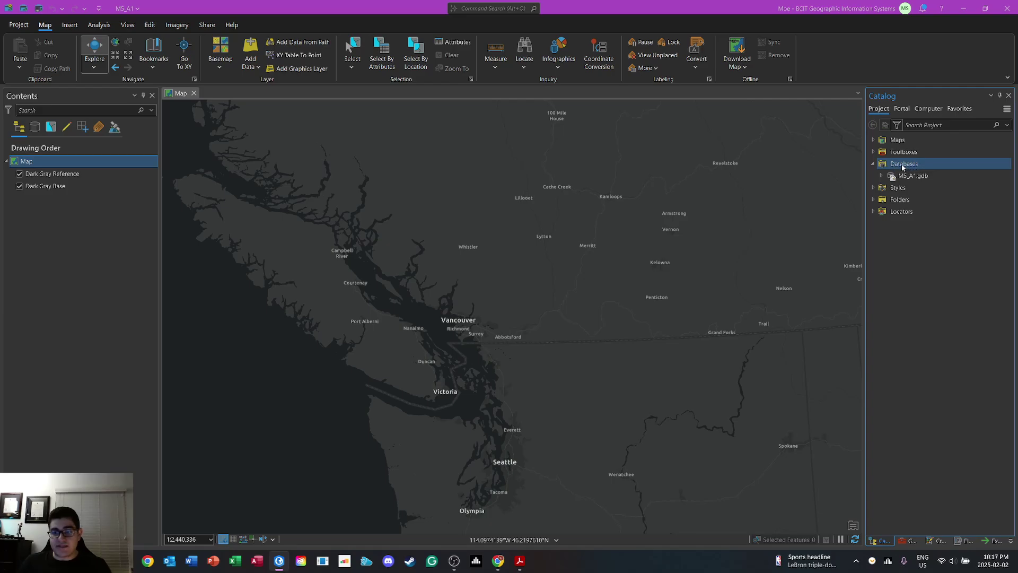
right_click(901, 164)
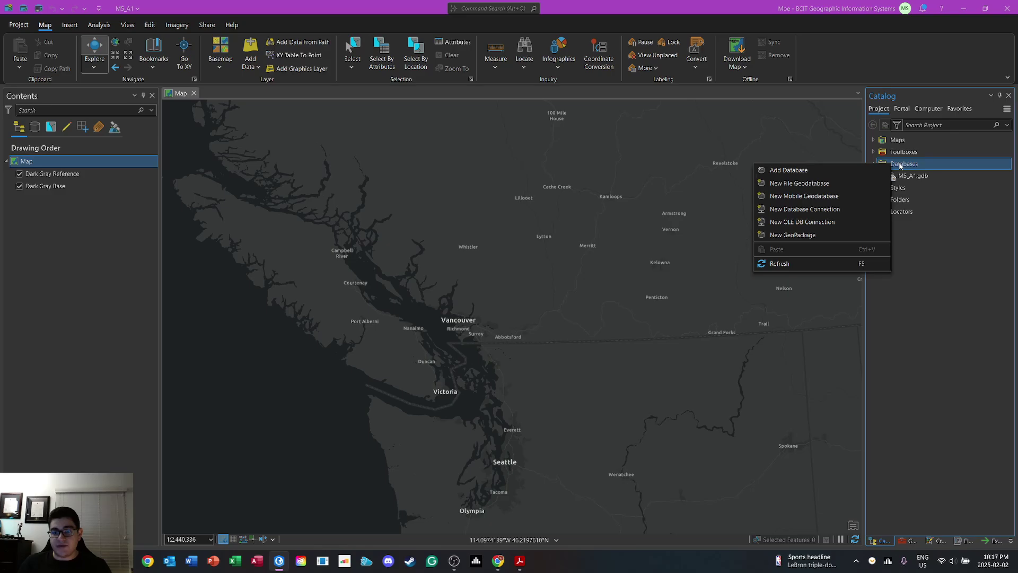
click(818, 172)
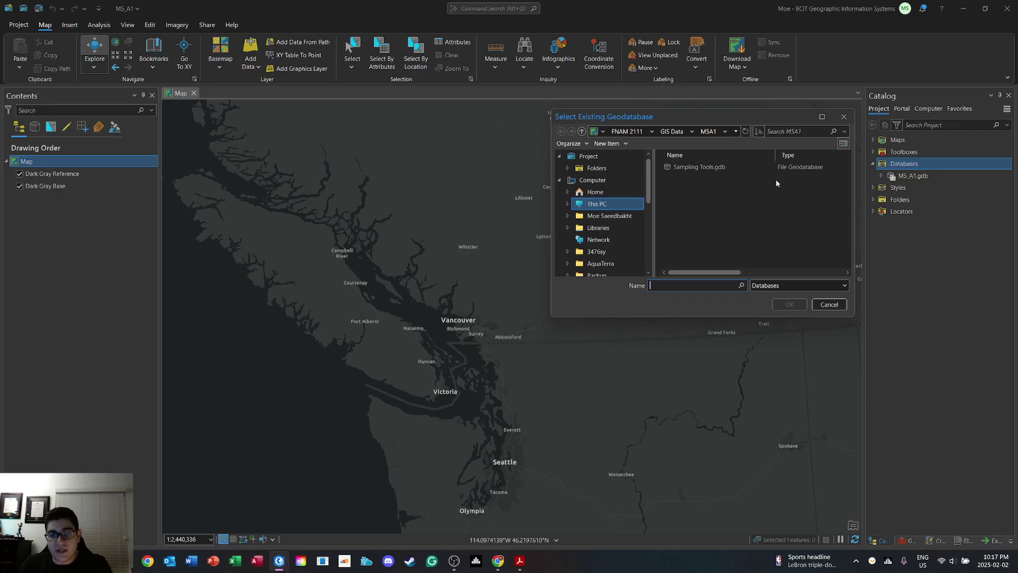
click(736, 168)
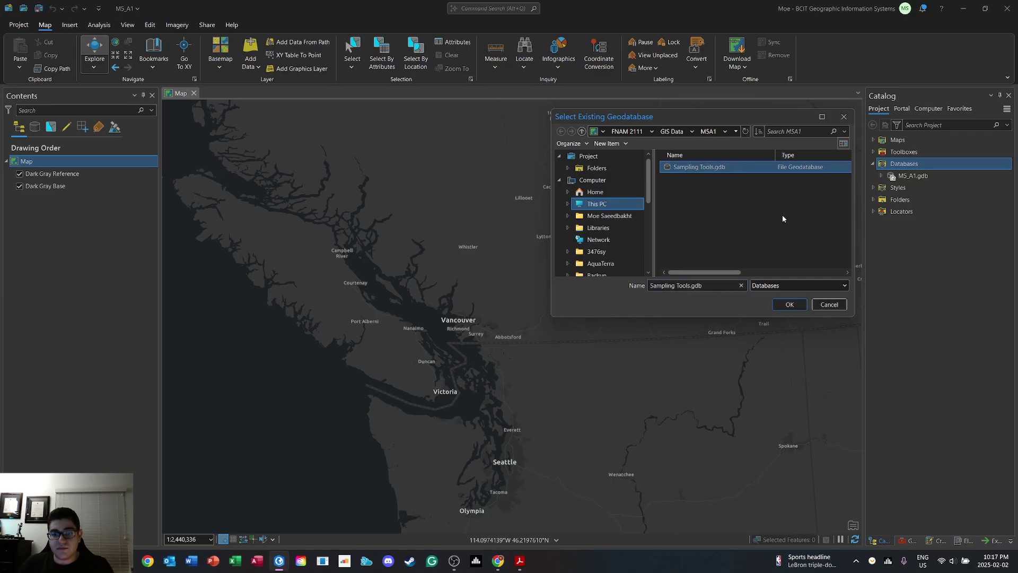
click(790, 305)
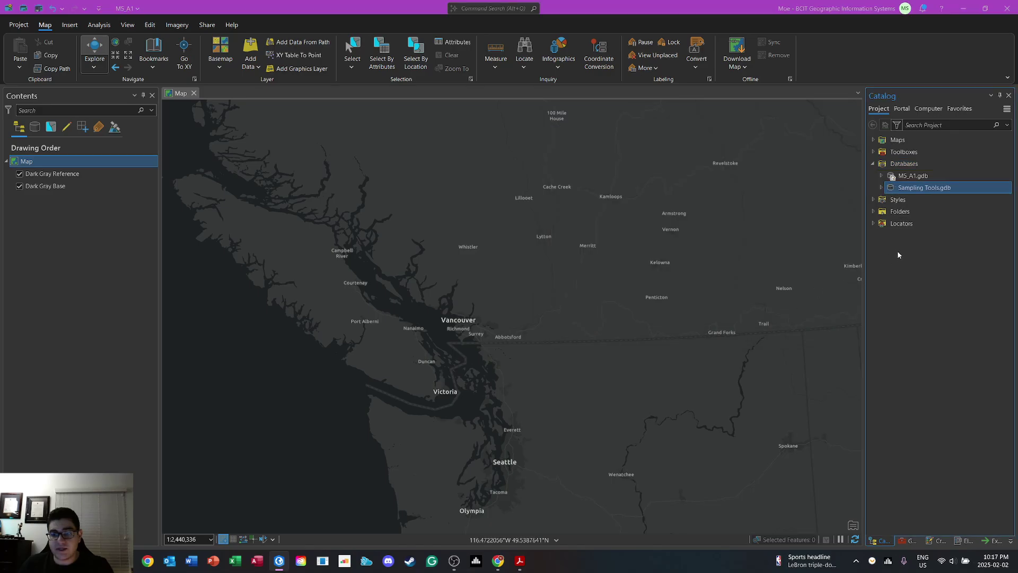
Add the Existing_Opening and Woodlot_0007_Boundary_UTM feature classes from Sampling Tools.gdb to the map
click(881, 187)
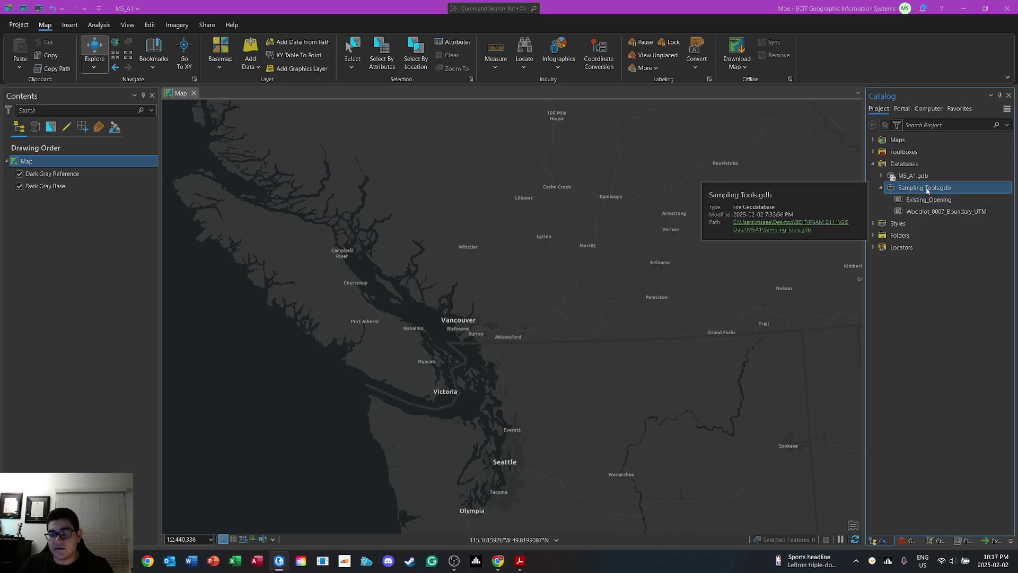
ctrl+click(910, 214)
drag(921, 202, 888, 202)
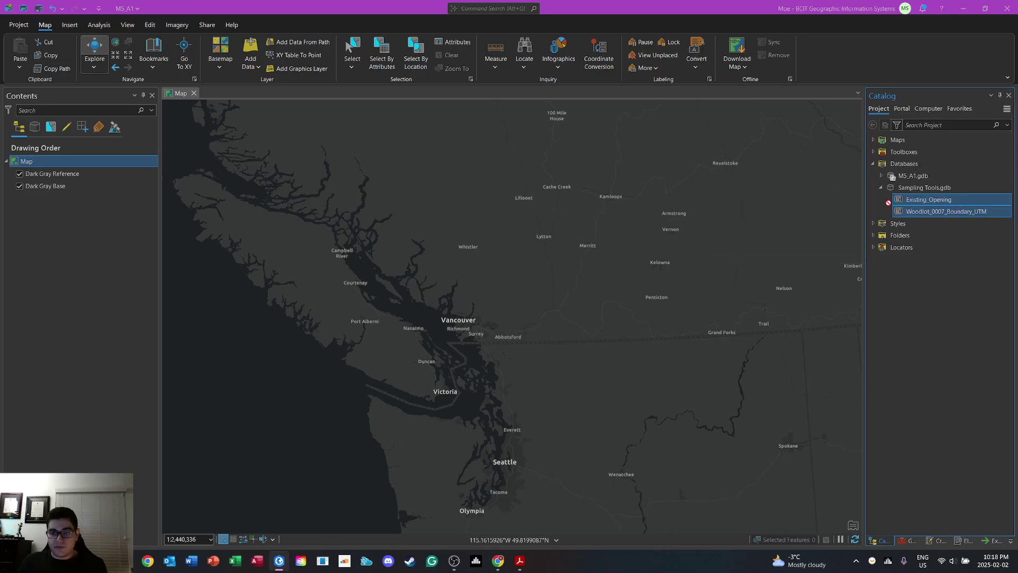
drag(395, 221, 55, 227)
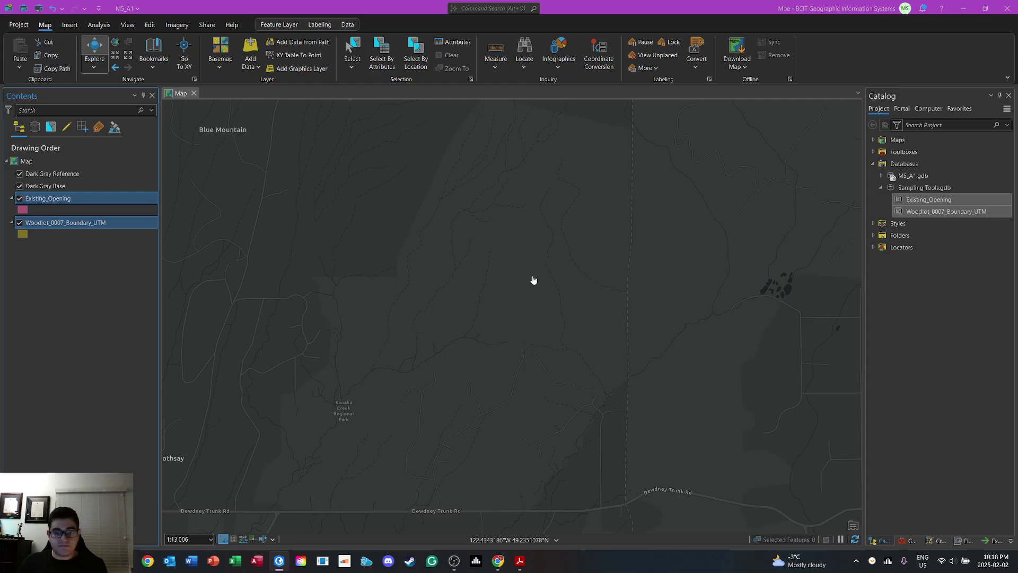
Change the map's basemap to Imagery and look over the woodlot boundary and existing openings
drag(466, 353, 511, 363)
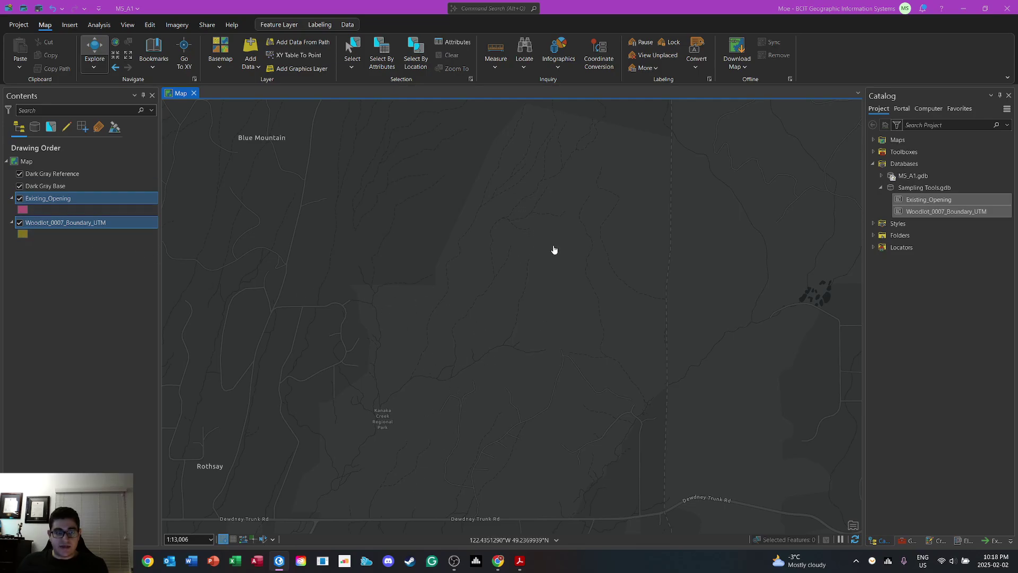
drag(420, 226, 416, 218)
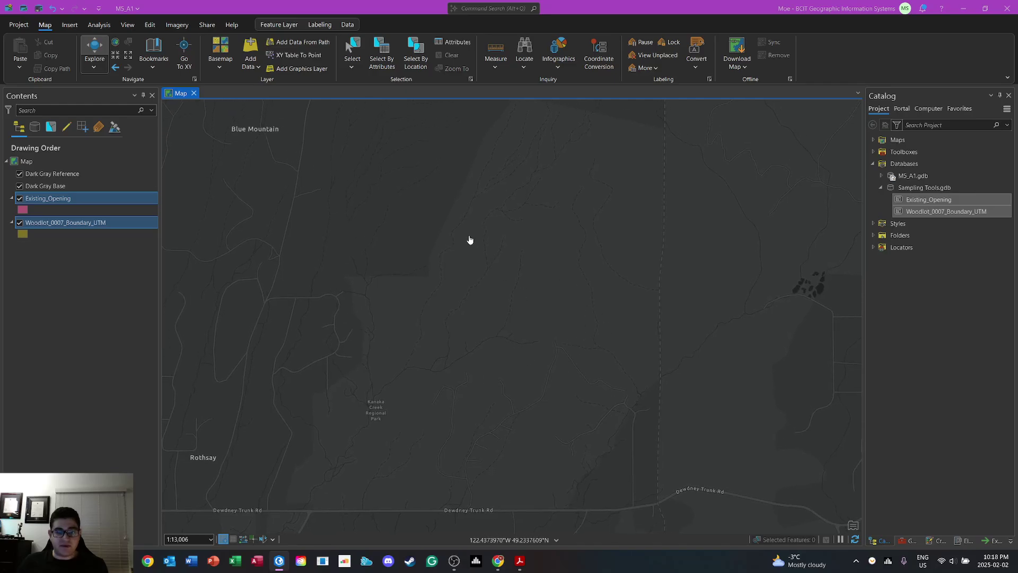
click(220, 61)
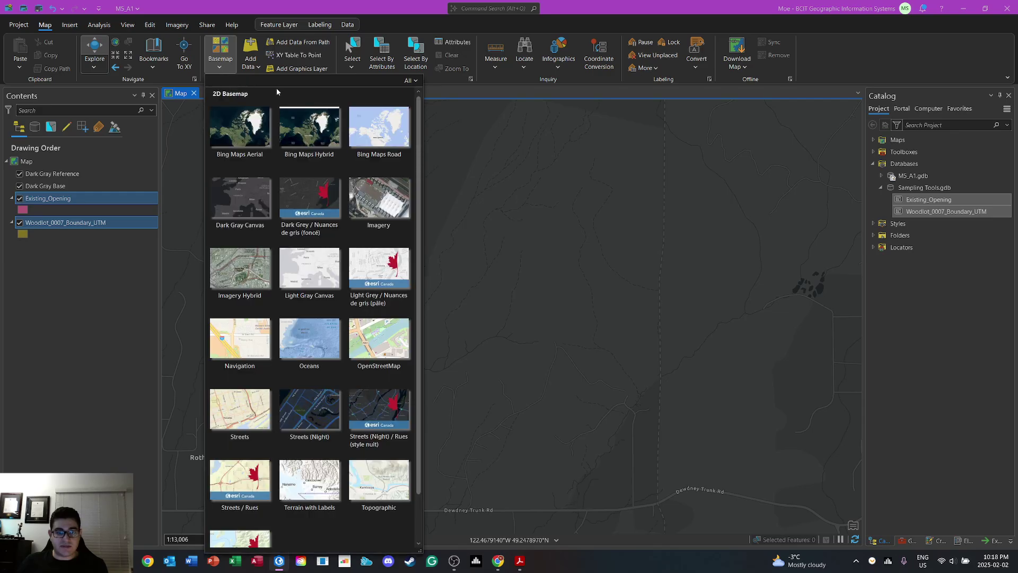
click(384, 216)
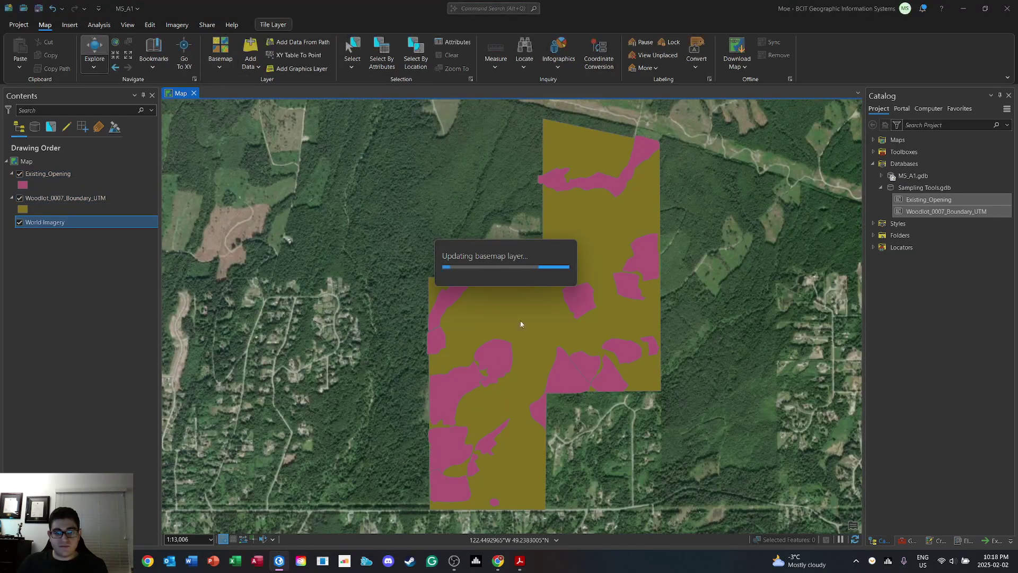
drag(545, 343, 536, 355)
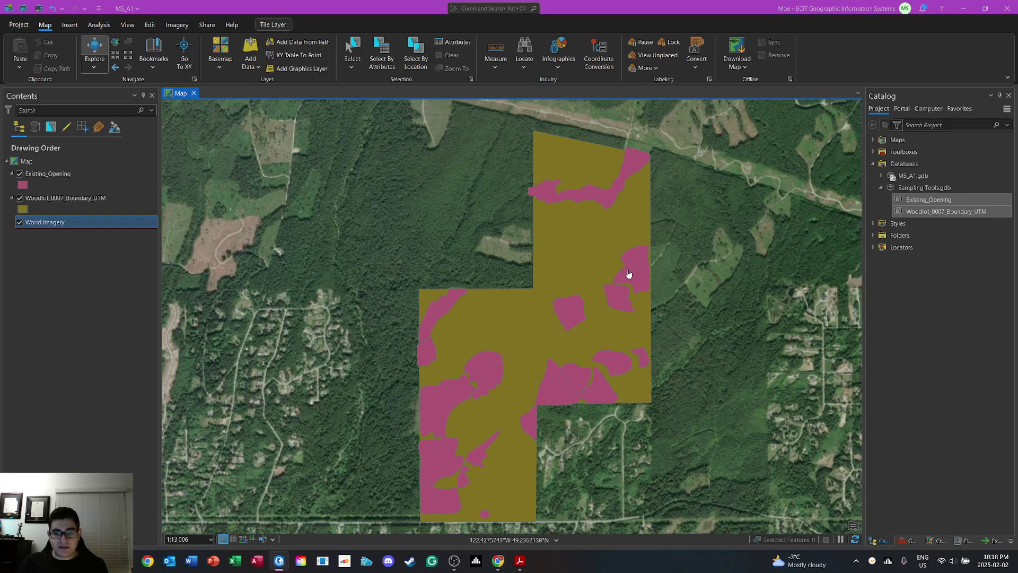
drag(768, 255, 788, 279)
Read slides 4 and 5 of the assignment PDF on the results and creating a feature dataset, and return to ArcGIS Pro
drag(1017, 32, 418, 35)
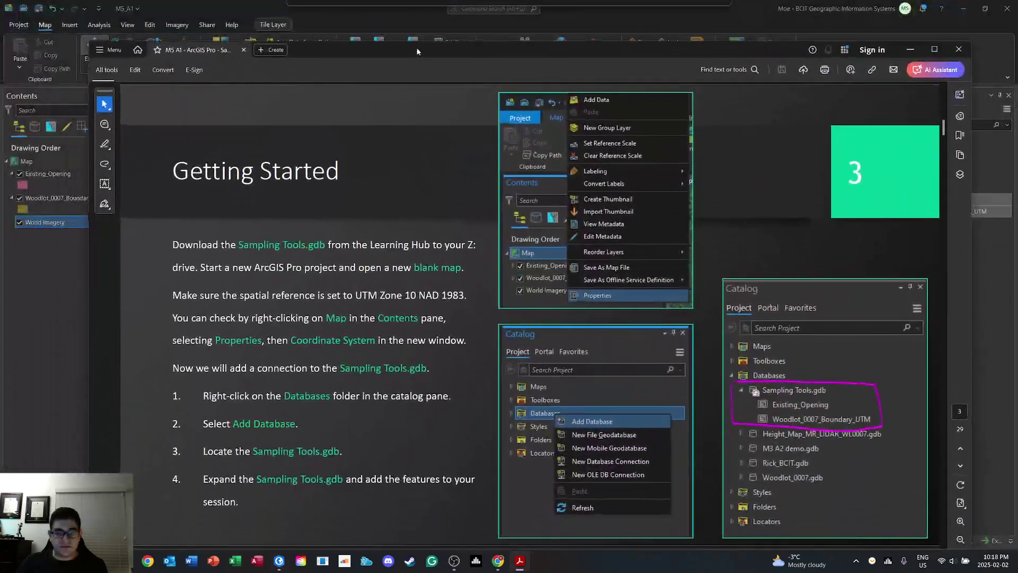
scroll(350, 218, down, 1)
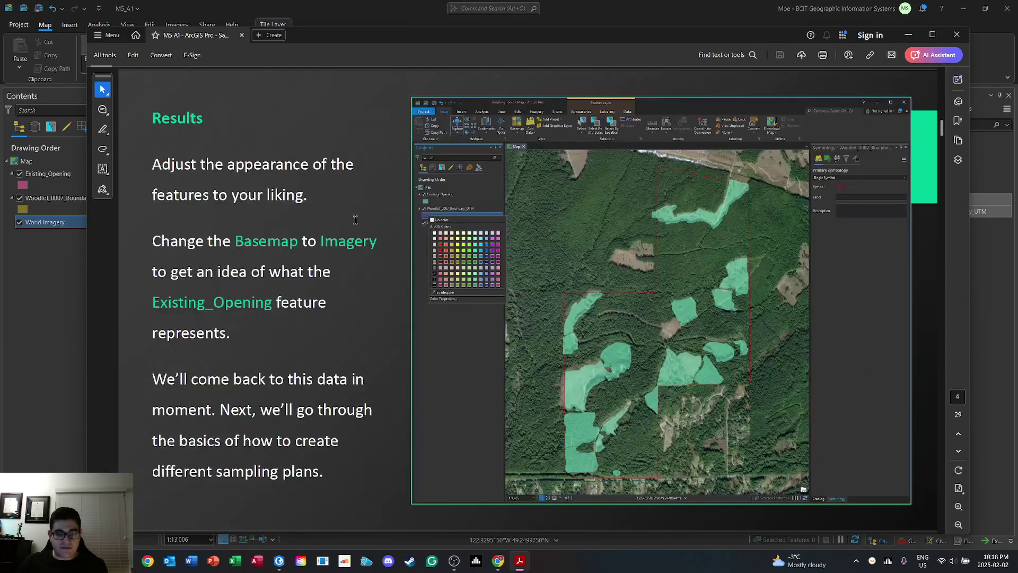
scroll(353, 217, down, 1)
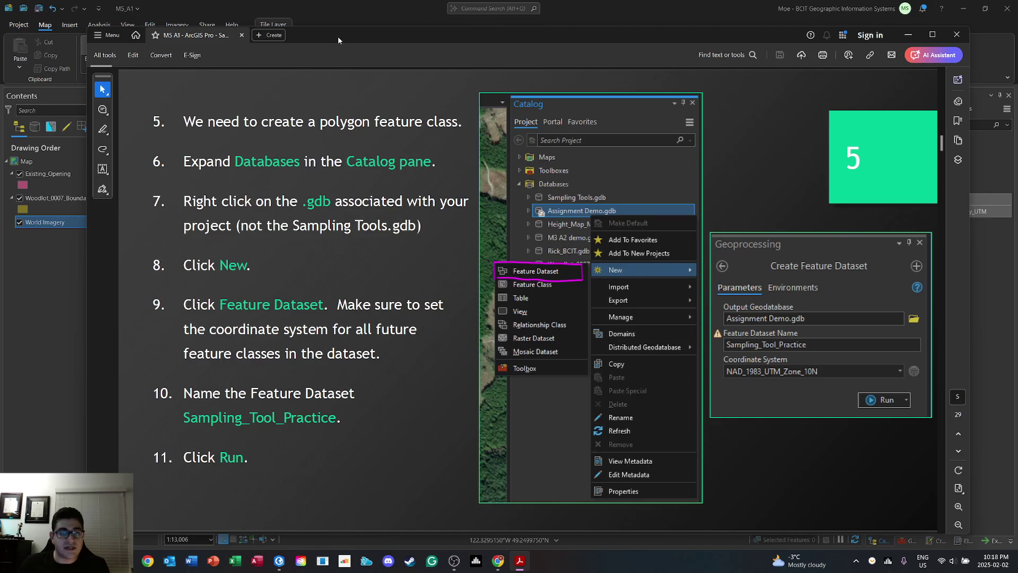
drag(338, 36, 376, 47)
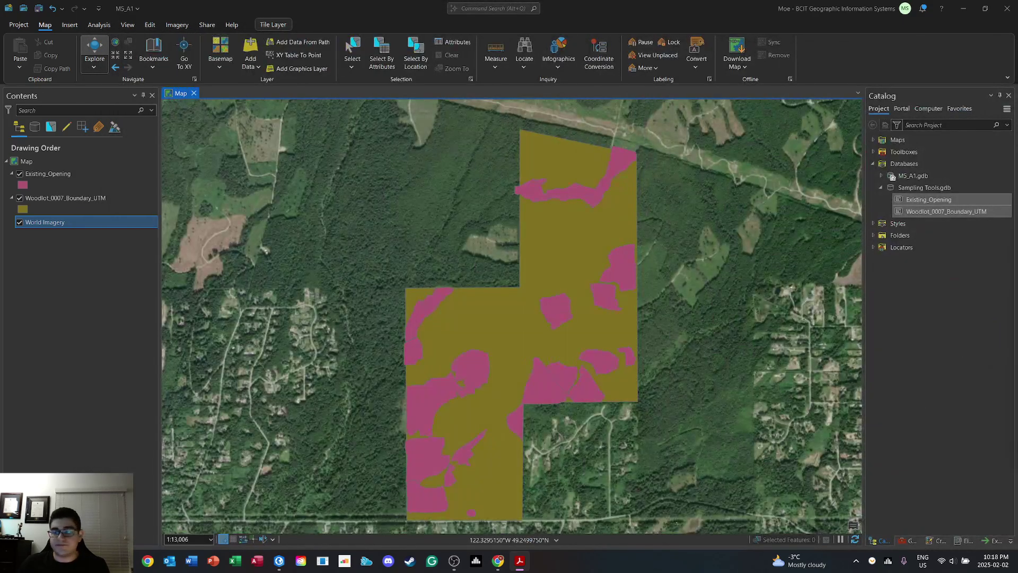
Start a new feature dataset in M5_A1.gdb and name it Sampling_Tool_Practice
click(912, 188)
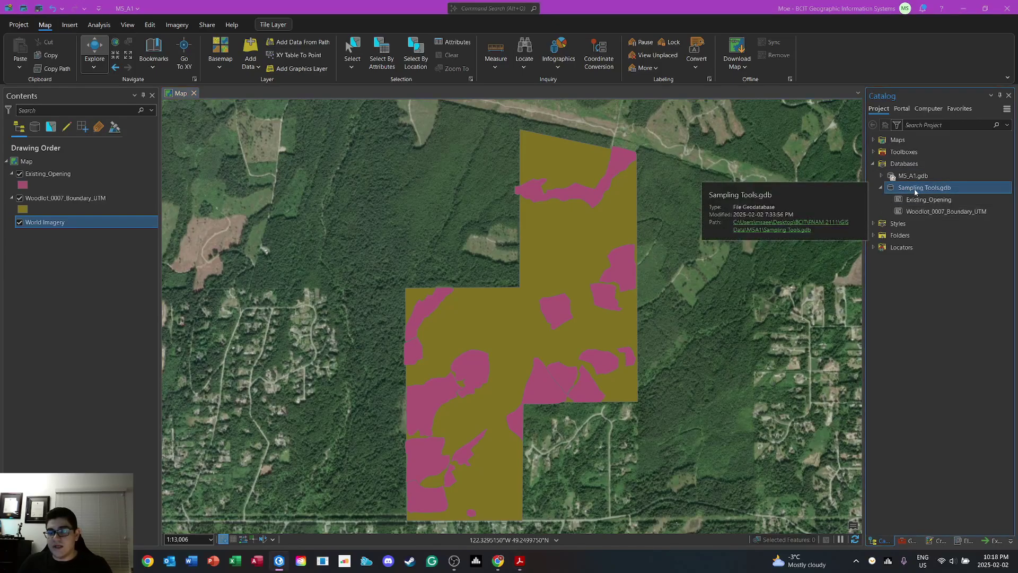
click(913, 176)
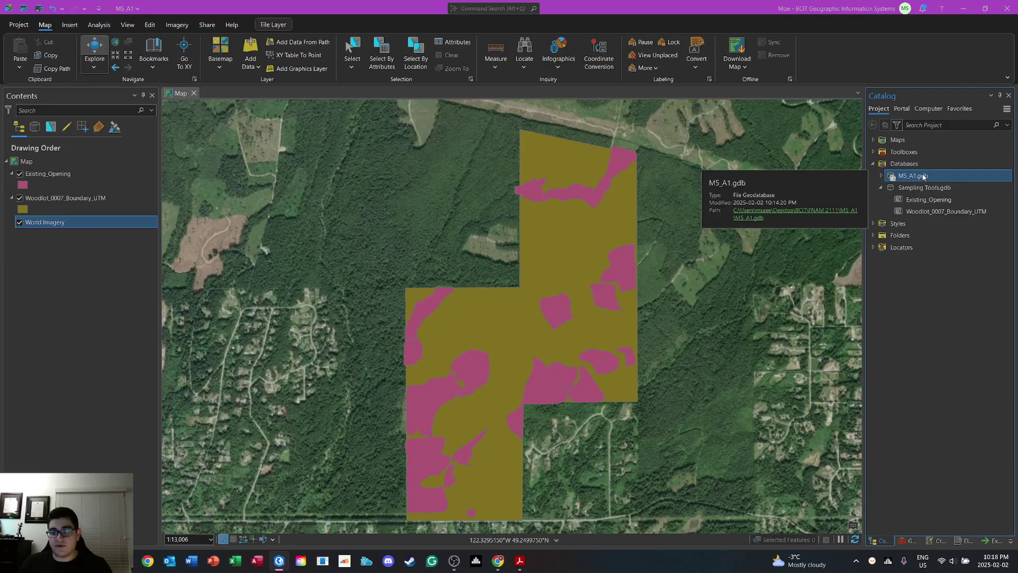
right_click(918, 178)
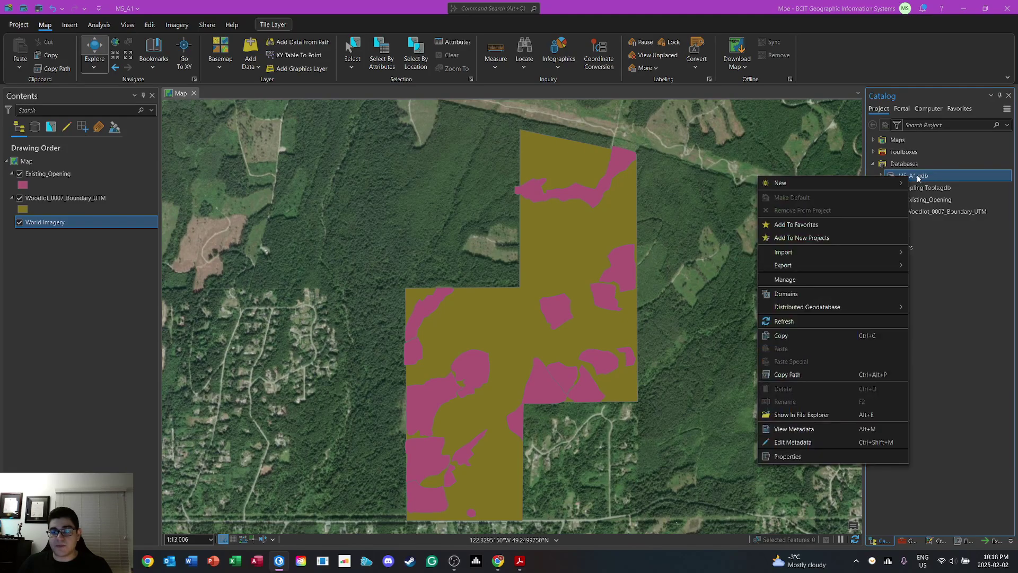
mouse_move(884, 187)
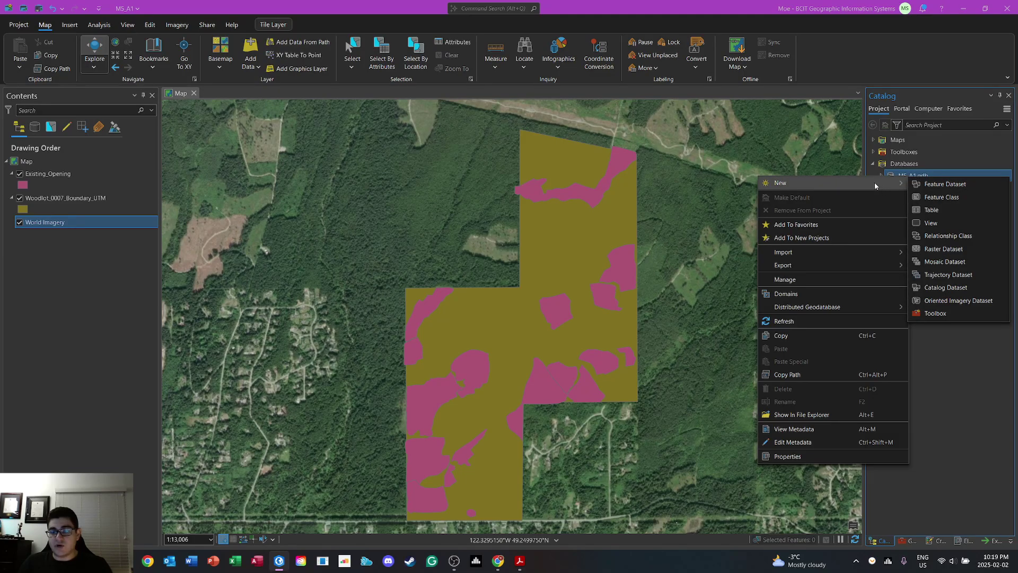
click(959, 186)
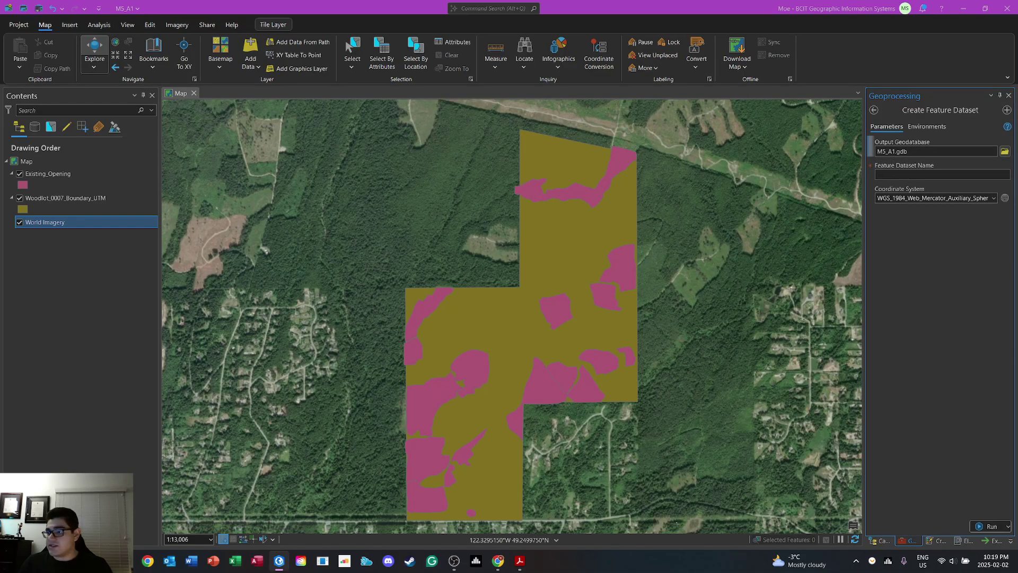
key(alt+Tab)
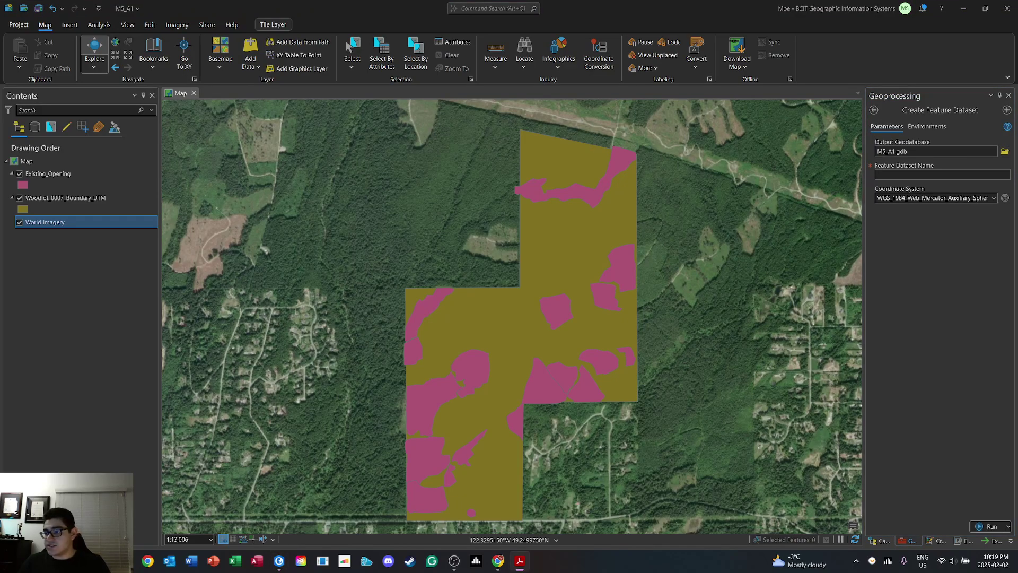
click(911, 173)
text(Sampling_Tool_Practice)
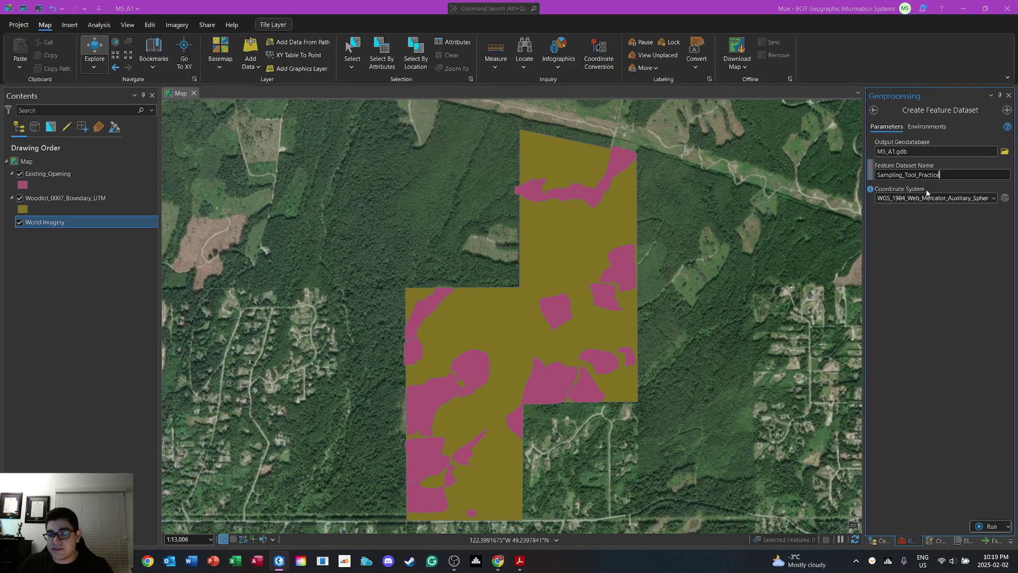
Take the dataset's coordinate system from the current map, NAD_1983_UTM_Zone_10N, and create the feature dataset
click(993, 198)
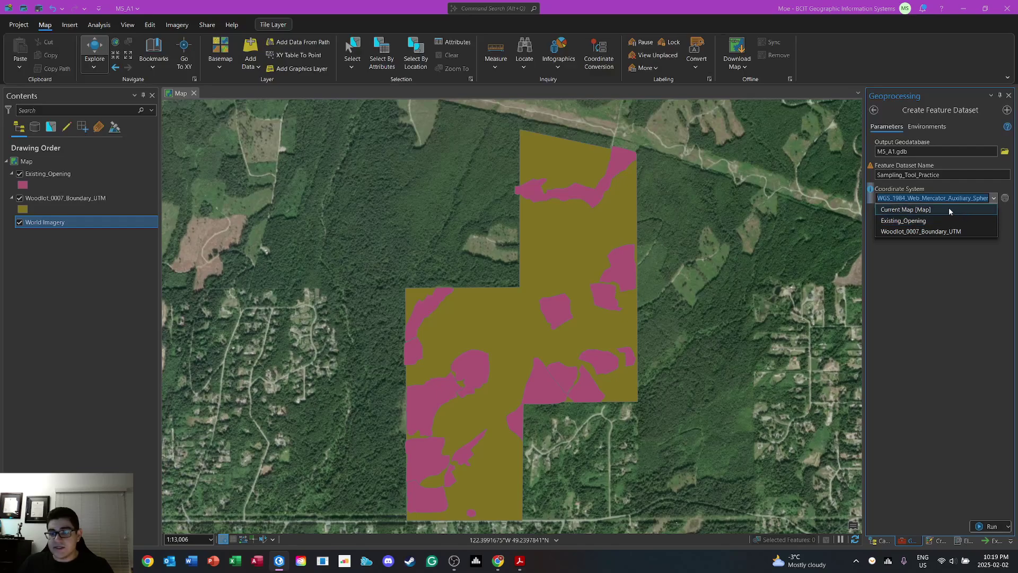
click(994, 199)
click(994, 198)
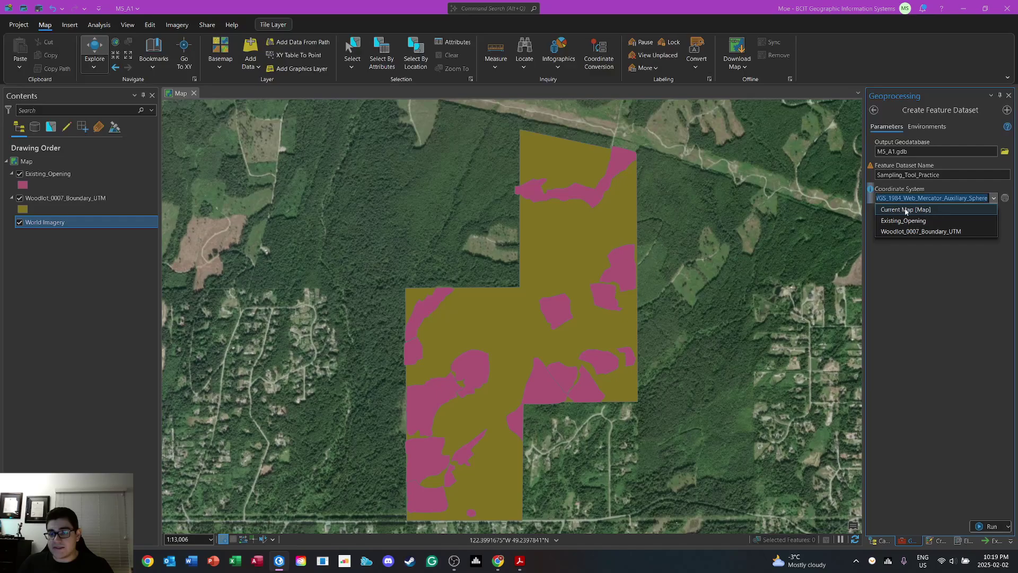
click(937, 210)
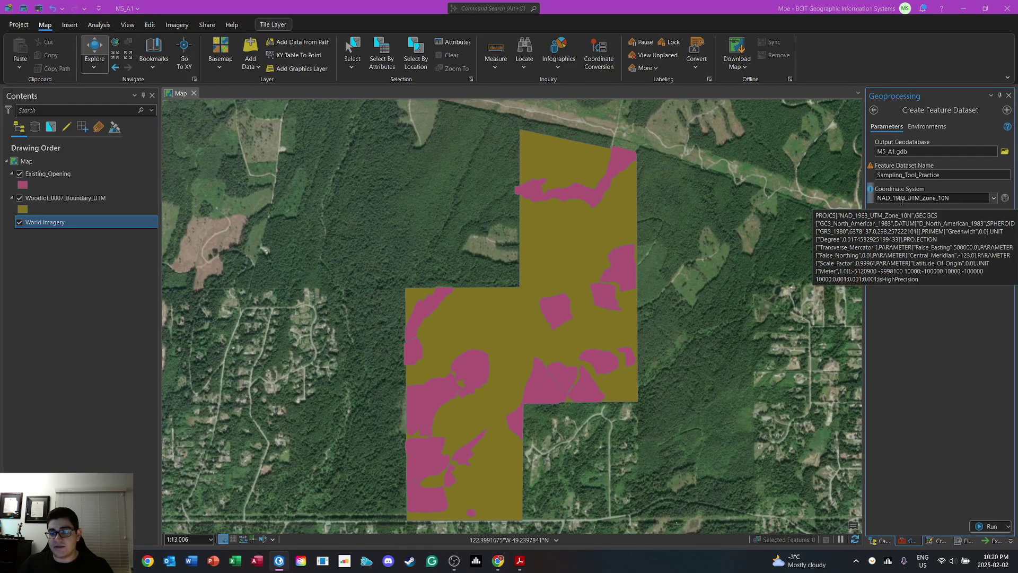
click(991, 526)
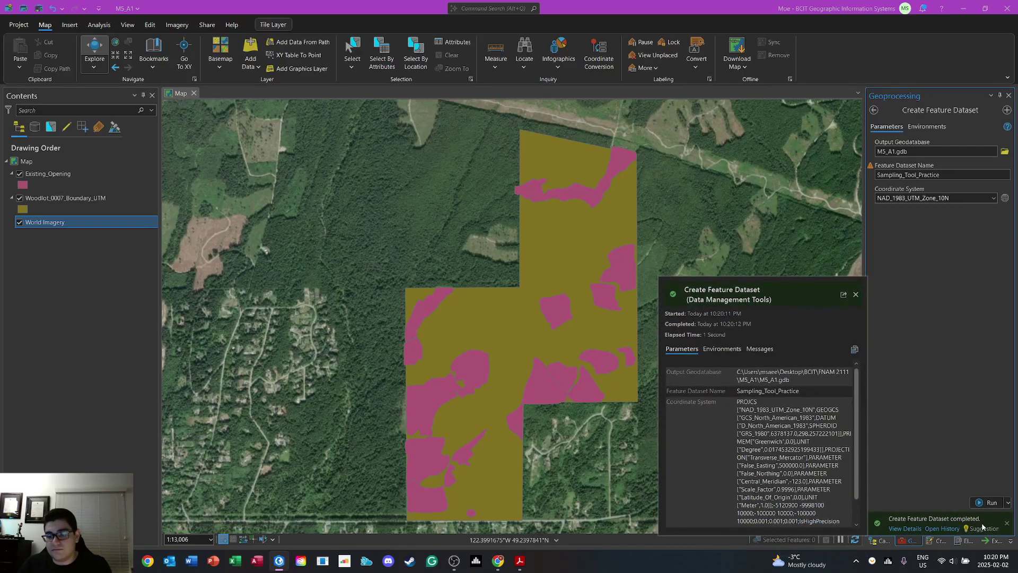
Start a new feature class inside the Sampling_Tool_Practice feature dataset of M5_A1.gdb
click(873, 109)
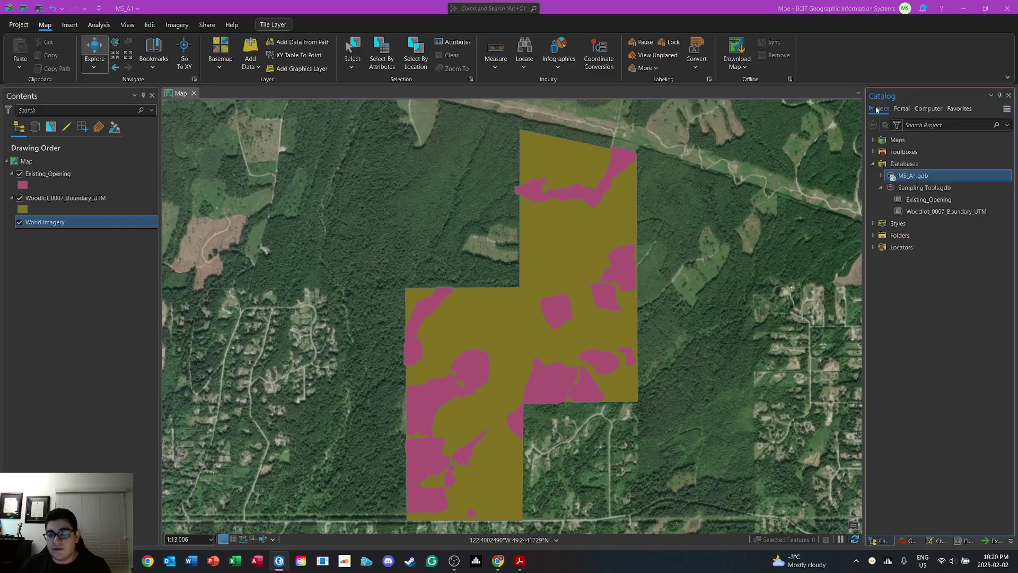
click(881, 176)
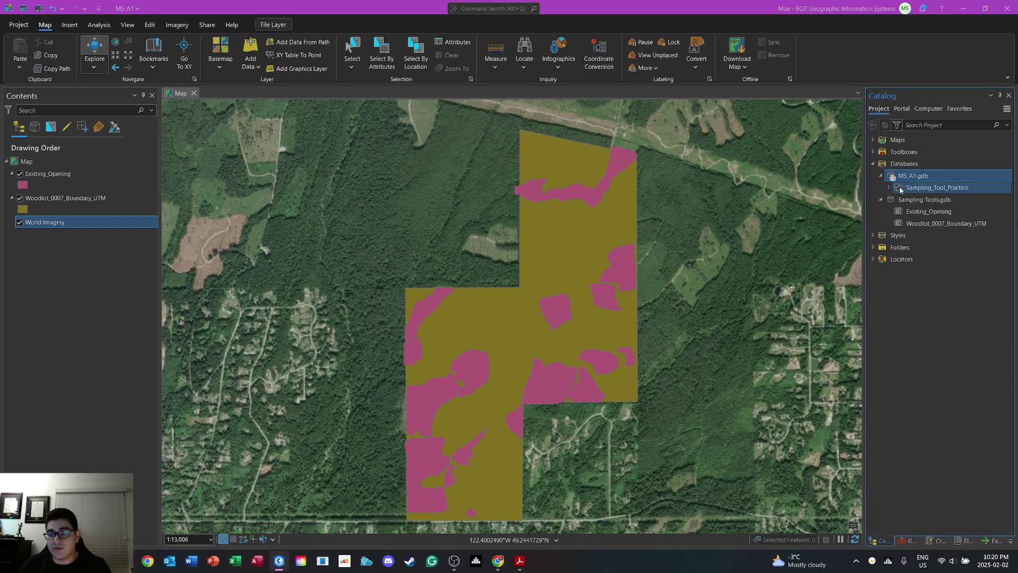
click(889, 188)
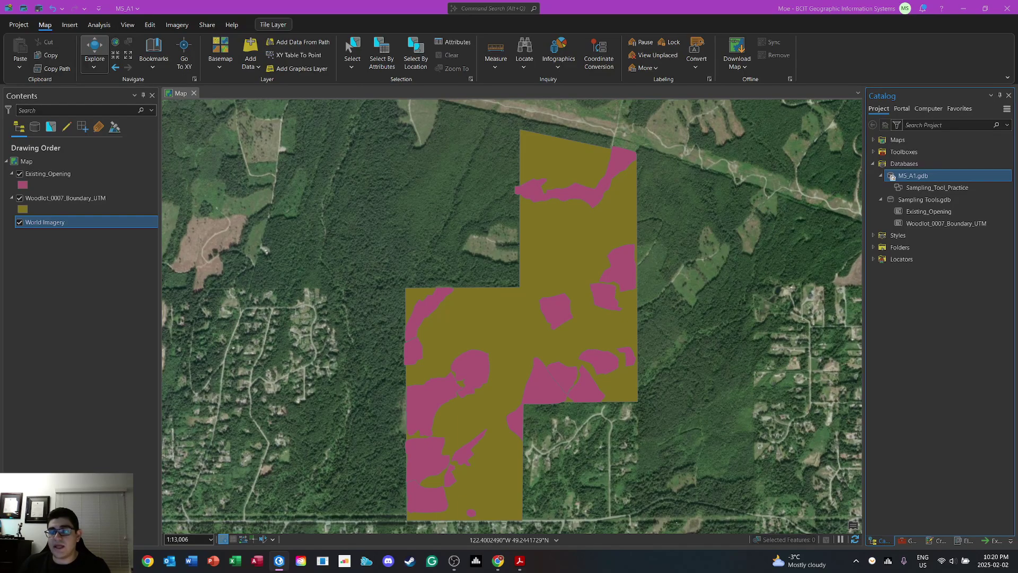
right_click(915, 190)
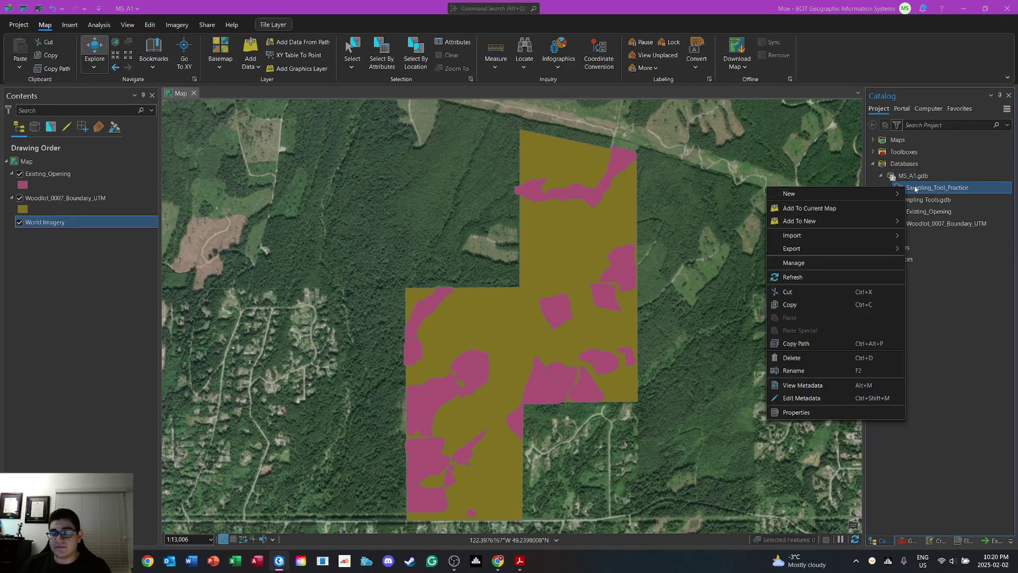
mouse_move(869, 198)
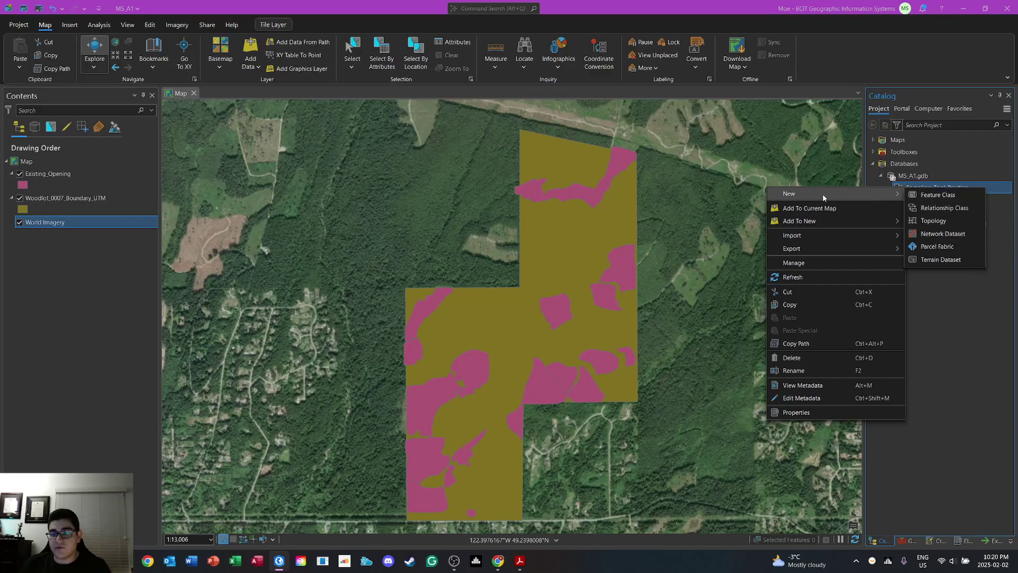
click(960, 196)
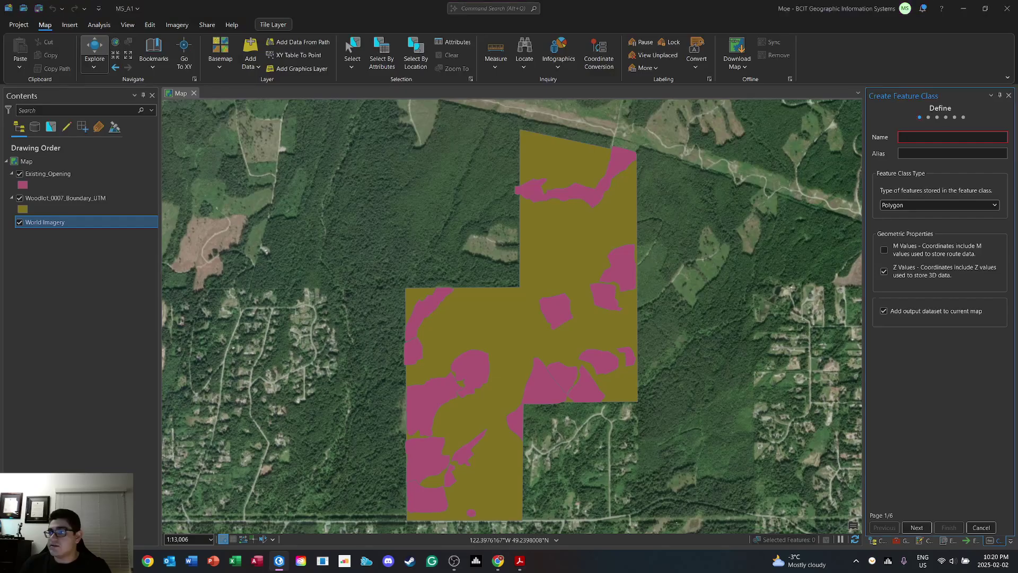
Copy the name Project_Area from item 15 of the assignment PDF and return to ArcGIS Pro
drag(1017, 48, 387, 30)
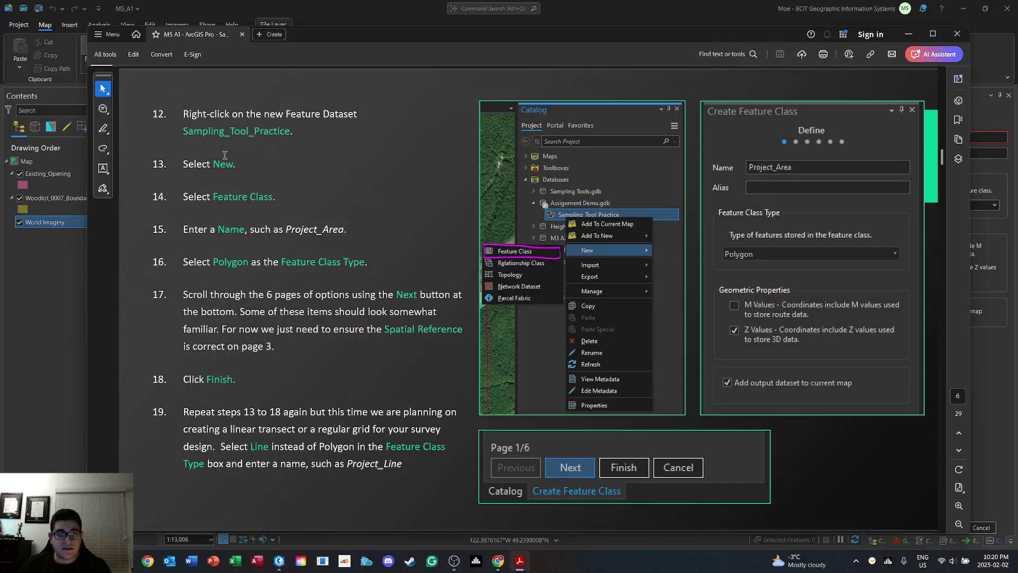
drag(183, 132, 288, 138)
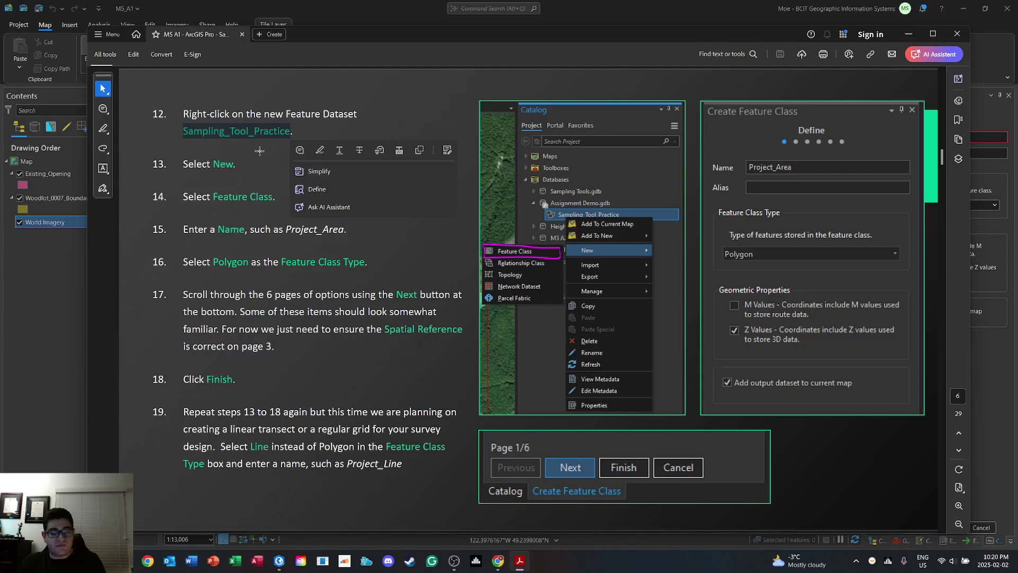
click(246, 141)
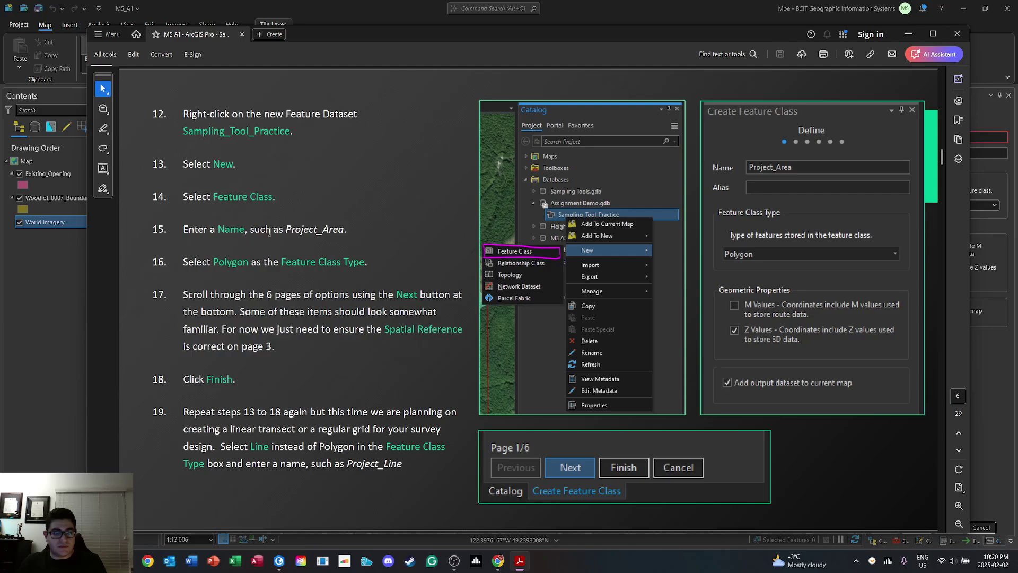
drag(285, 229, 345, 230)
key(ctrl+c)
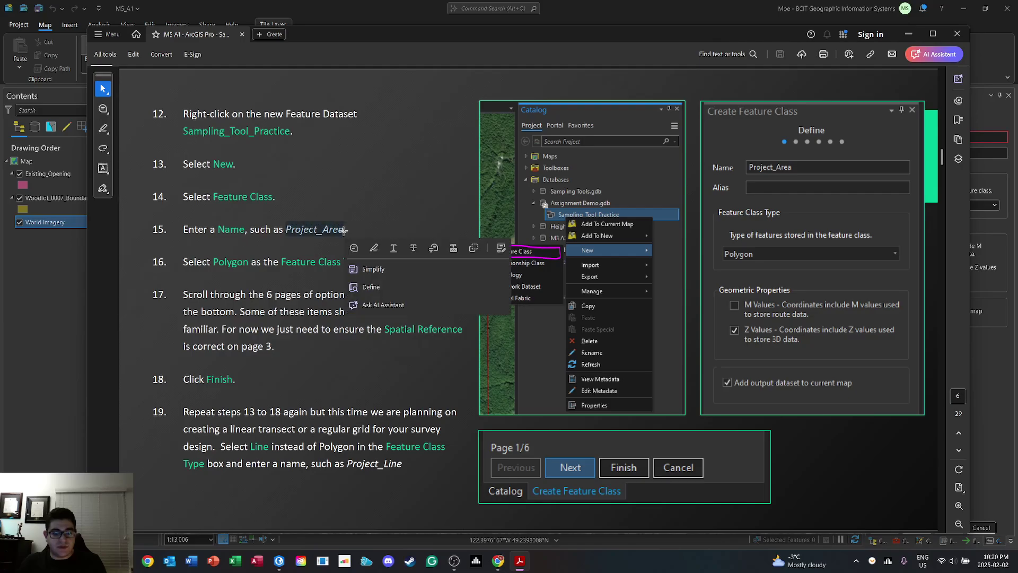
drag(387, 44, 1017, 45)
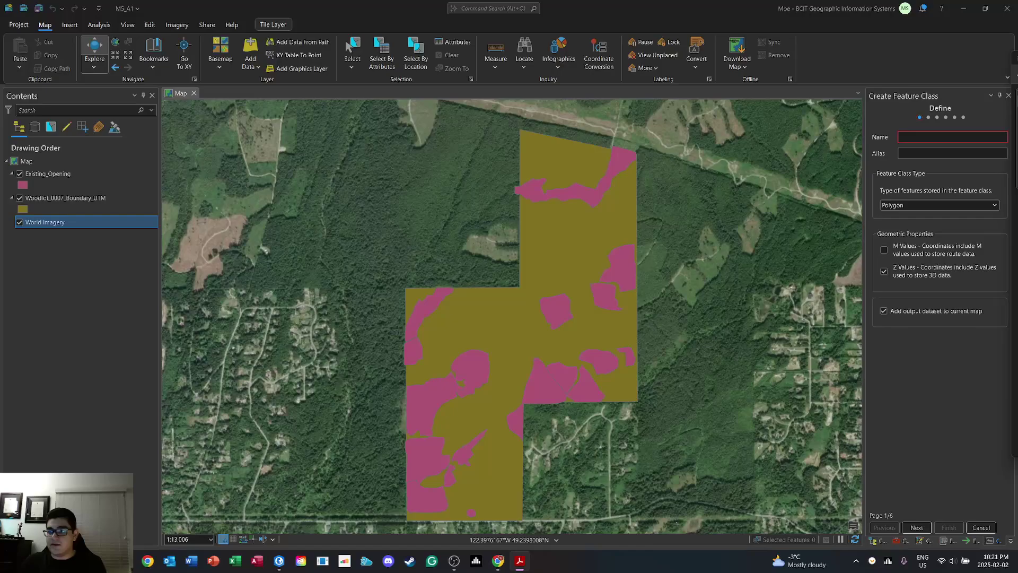
Name the new feature class Project_Area and keep Polygon as its feature class type
click(930, 134)
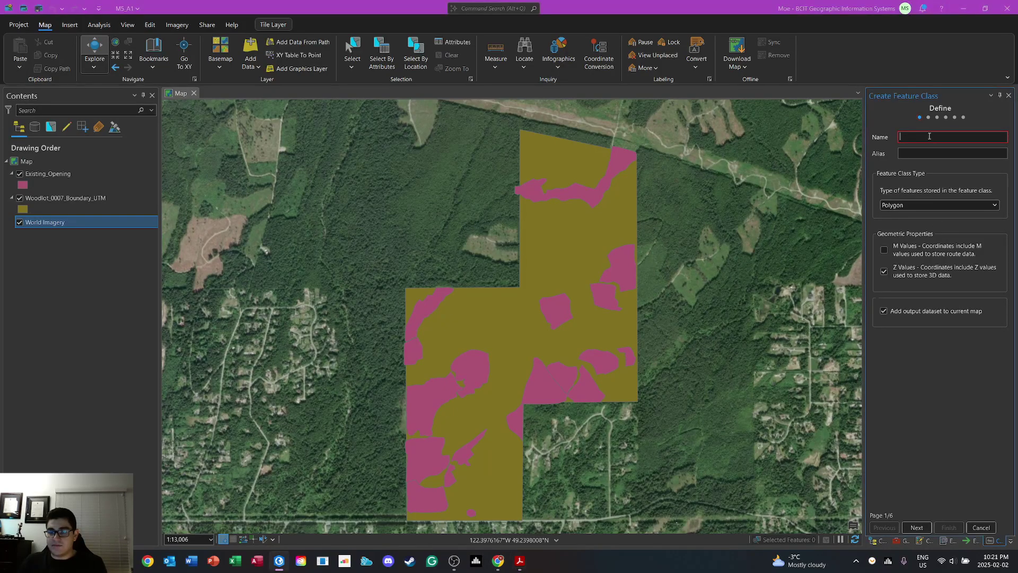
key(ctrl+v)
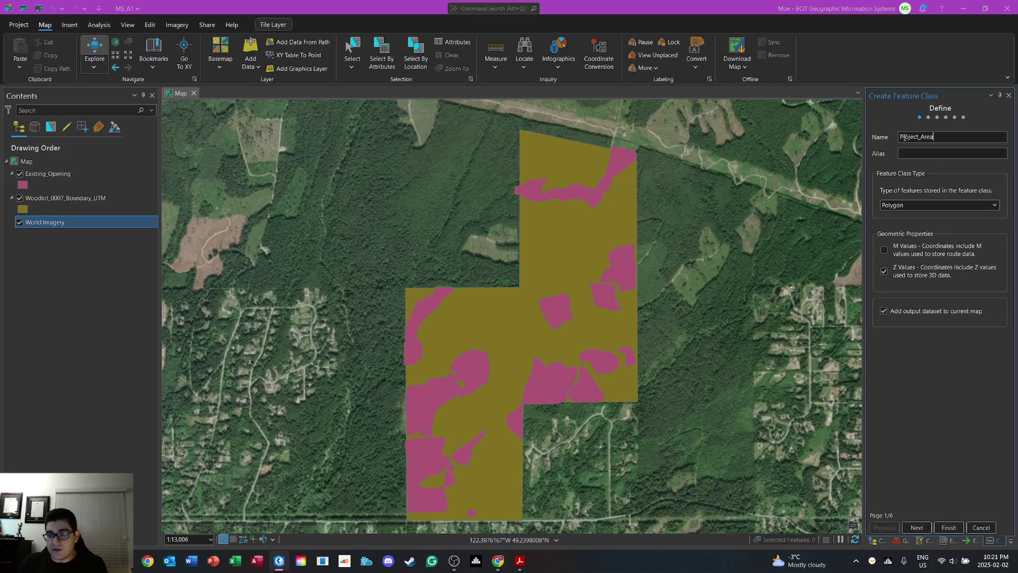
click(933, 204)
click(933, 192)
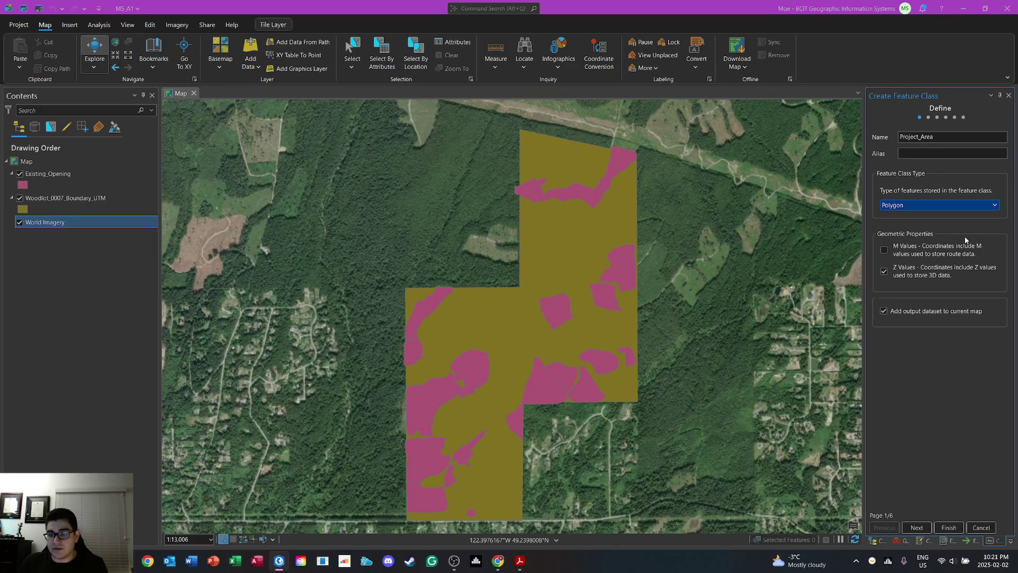
click(927, 397)
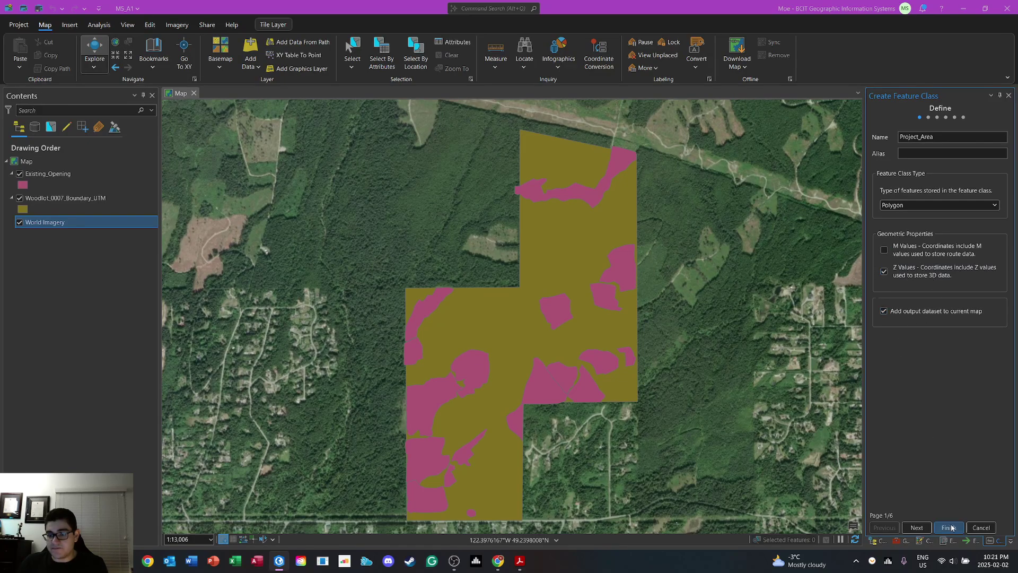
Go through the remaining feature class settings, check the spatial reference, and finish creating Project_Area with the default options
click(924, 530)
click(923, 530)
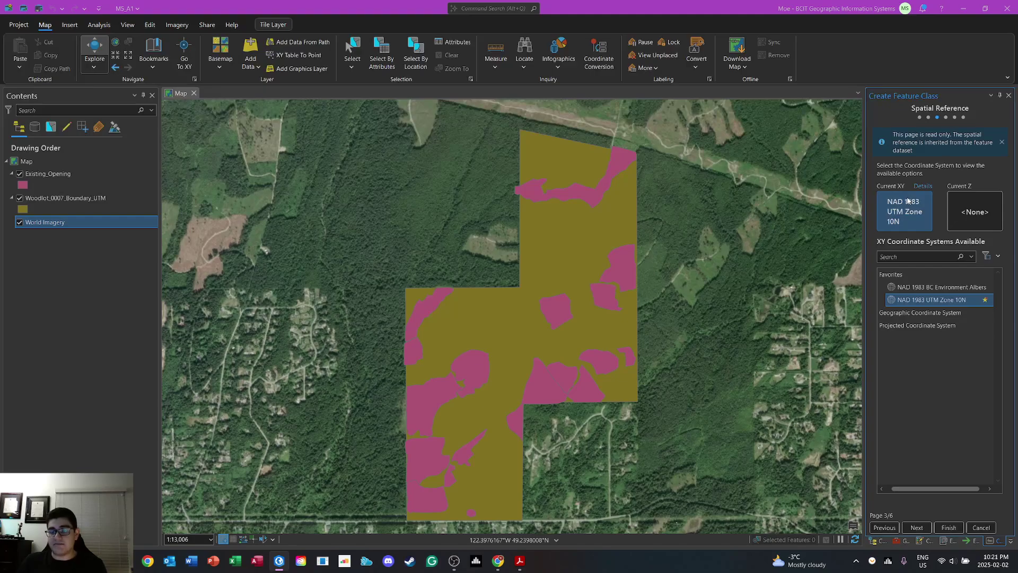
click(925, 528)
click(926, 529)
click(926, 529)
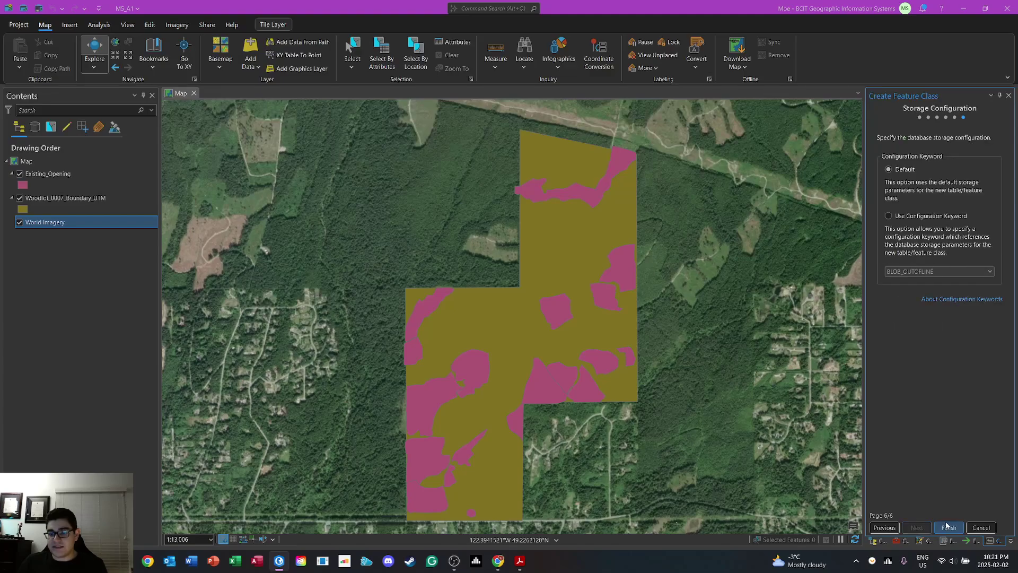
click(952, 526)
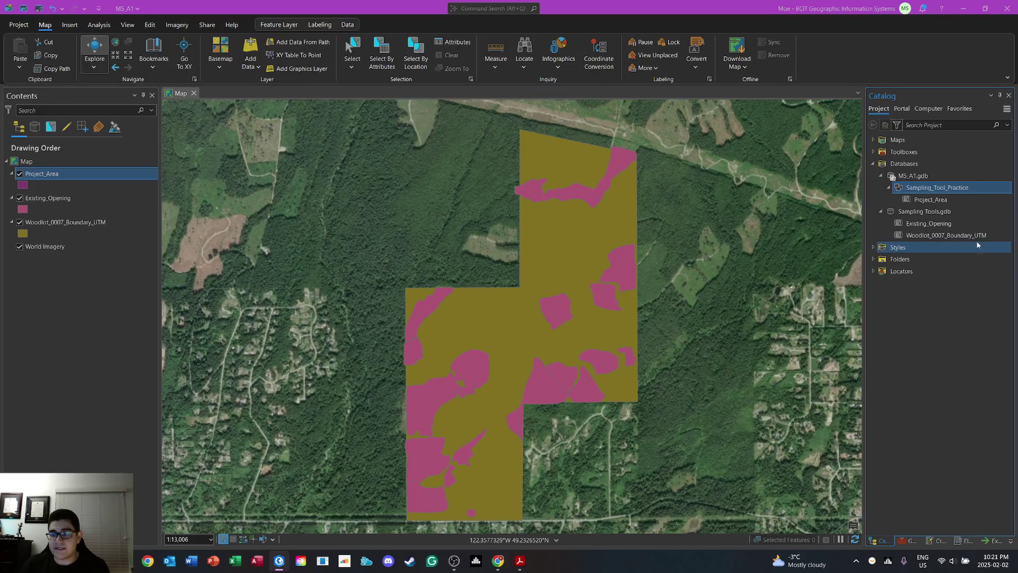
Start a second new feature class in the Sampling_Tool_Practice feature dataset
right_click(909, 188)
mouse_move(883, 182)
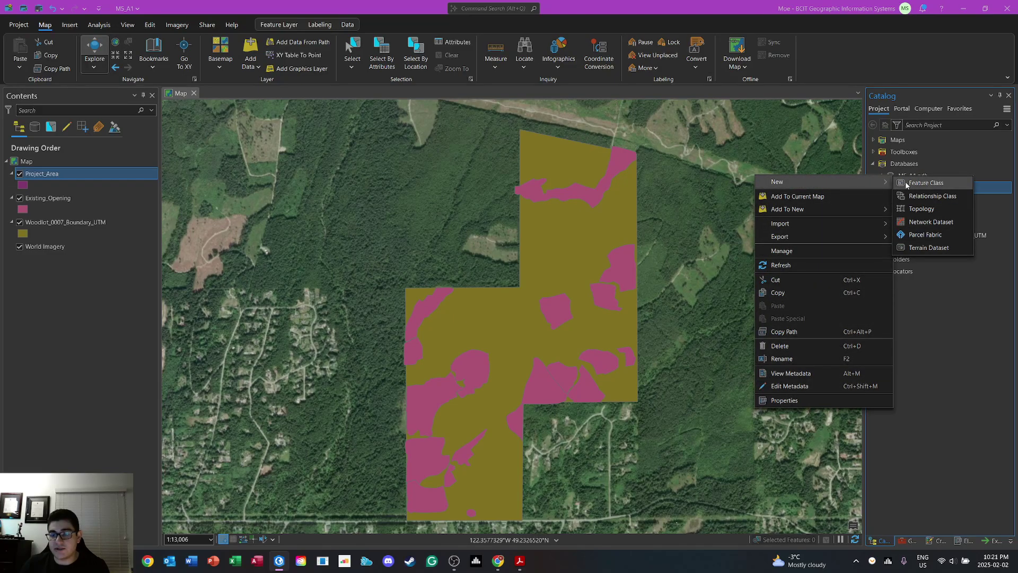
click(902, 185)
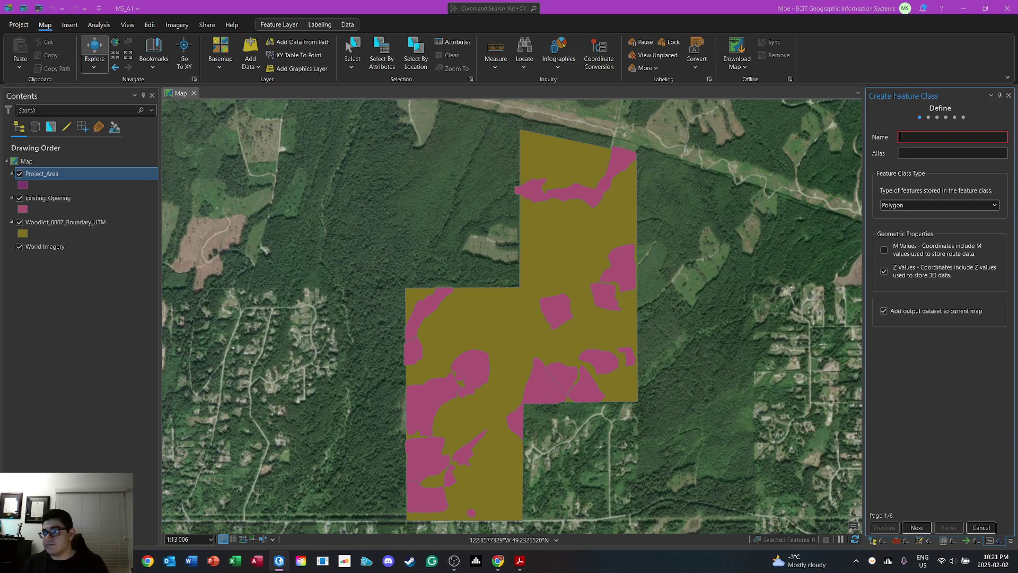
Copy the name Project_Line from item 19 of the assignment PDF and return to ArcGIS Pro
drag(1017, 47, 445, 28)
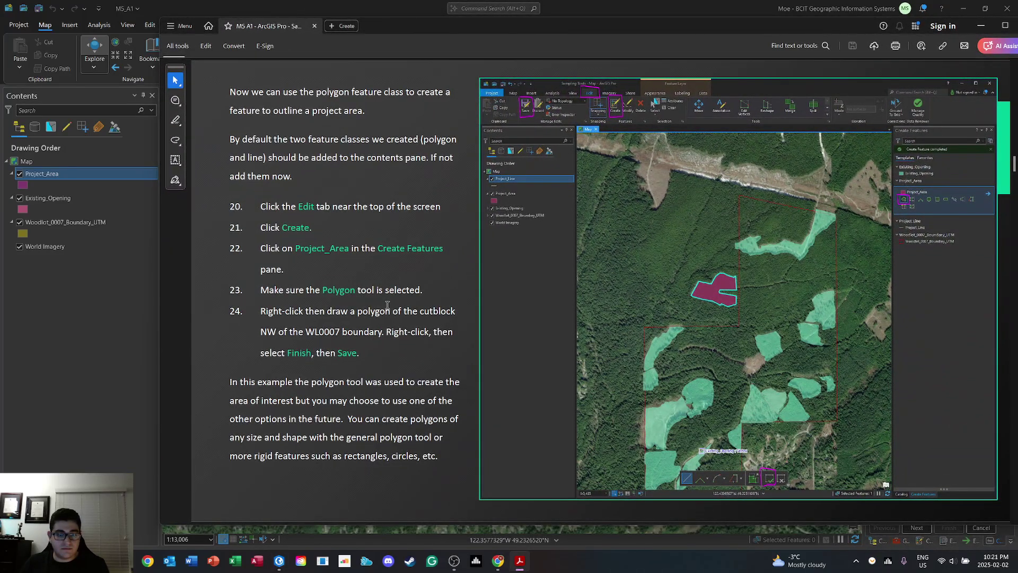
scroll(387, 305, up, 5)
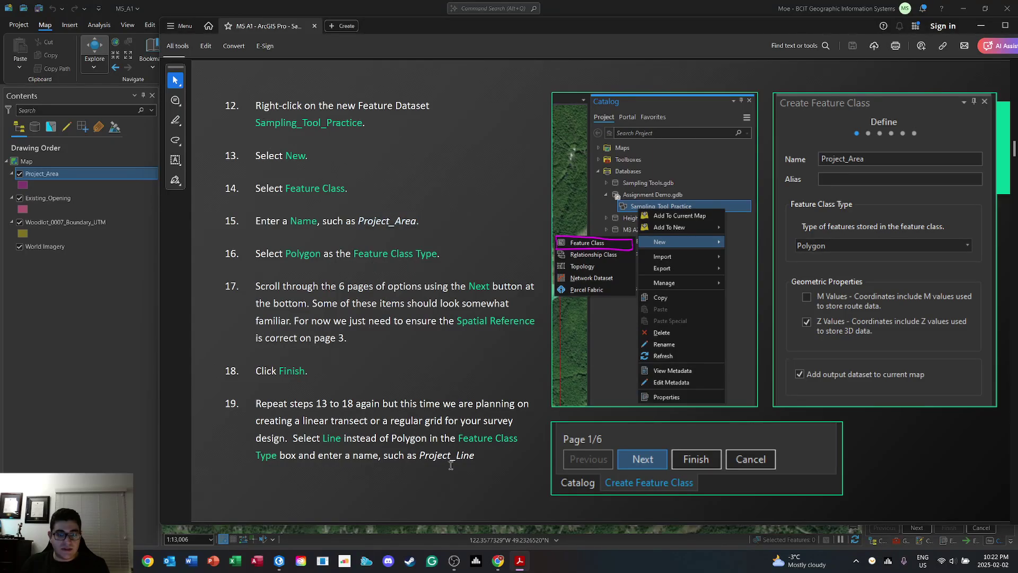
drag(419, 456, 474, 451)
key(ctrl+c)
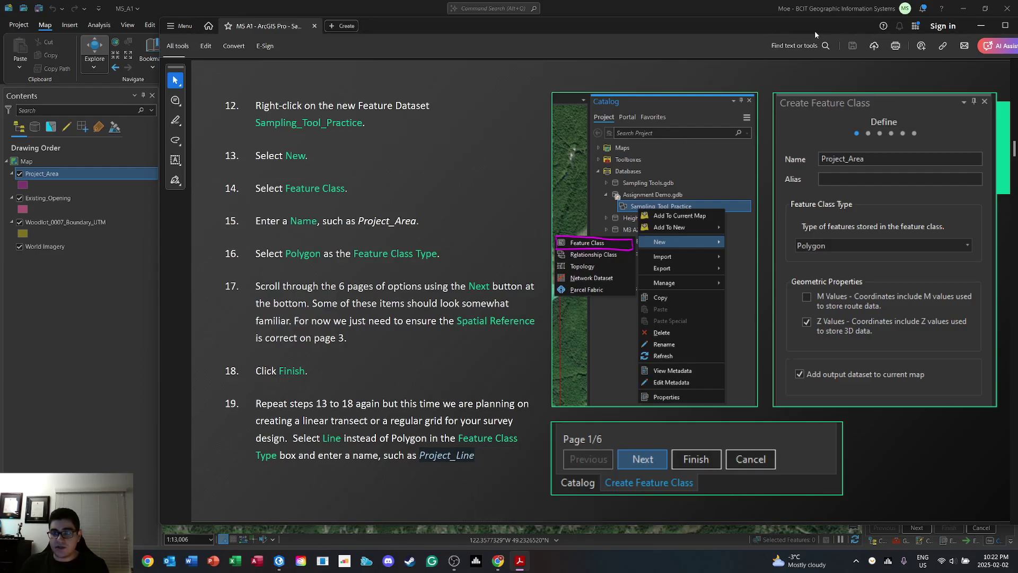
drag(804, 30, 1017, 30)
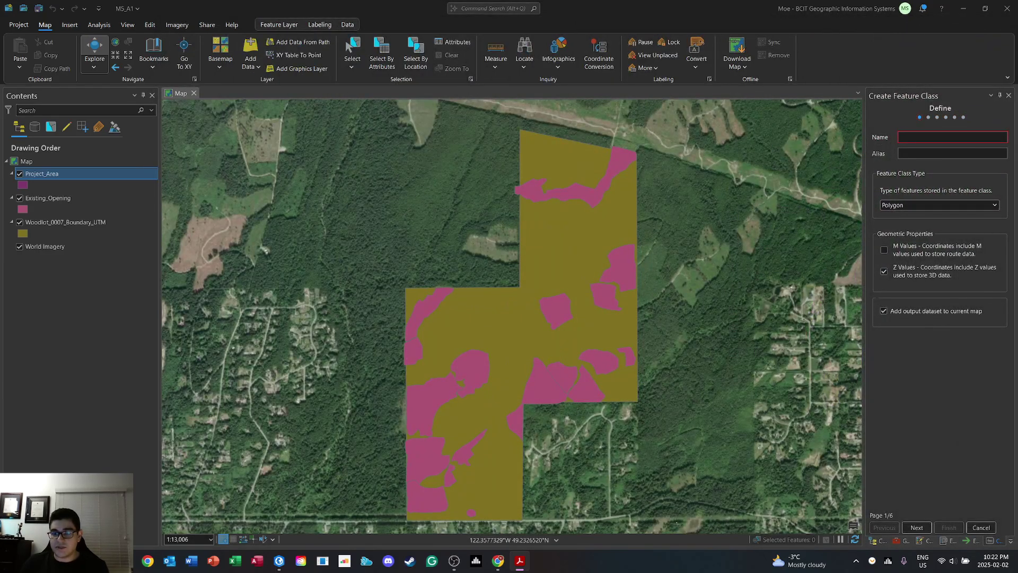
Name the second feature class Project_Line and set its feature class type to Line
click(909, 138)
key(ctrl+v)
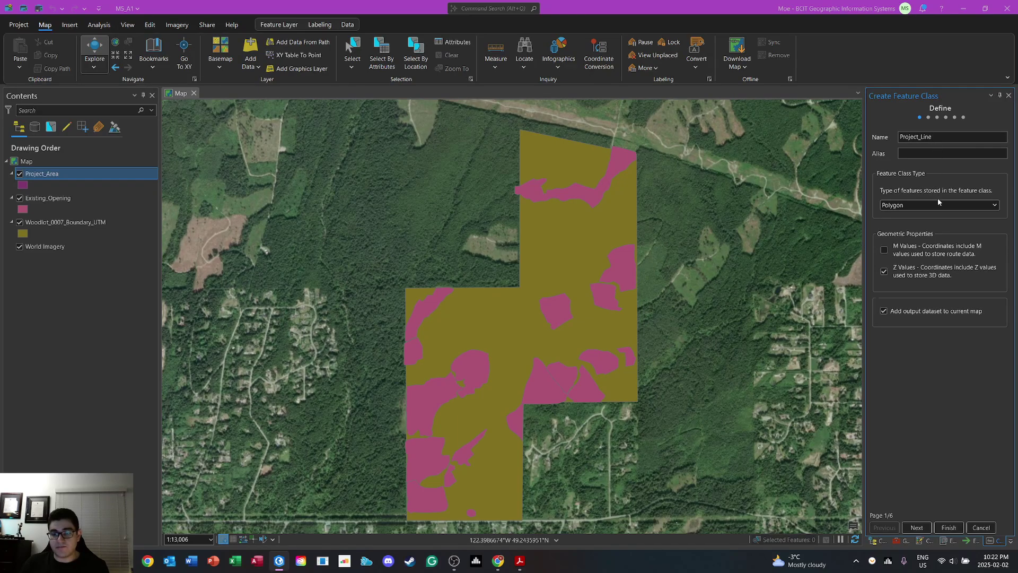
click(986, 207)
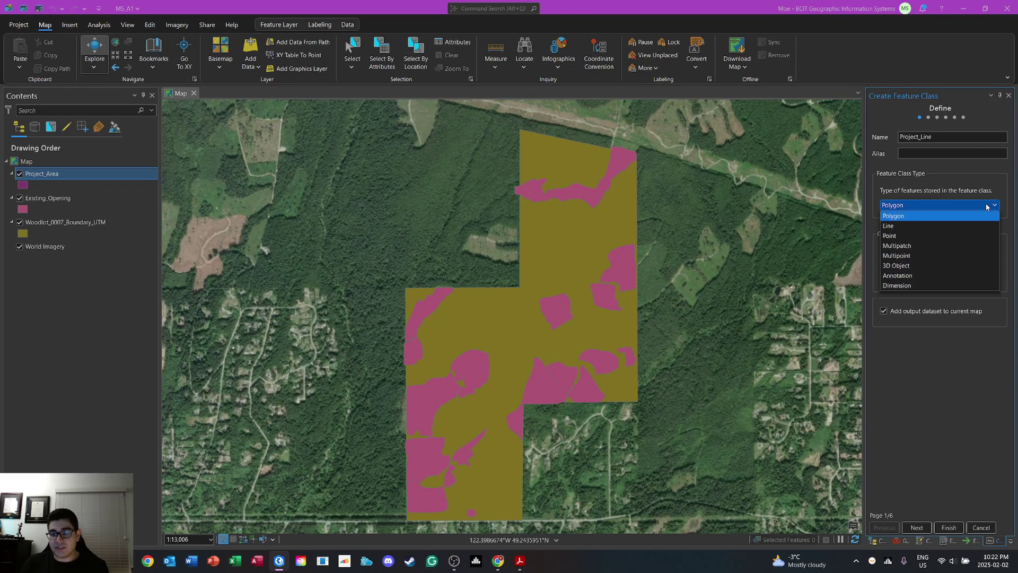
click(903, 227)
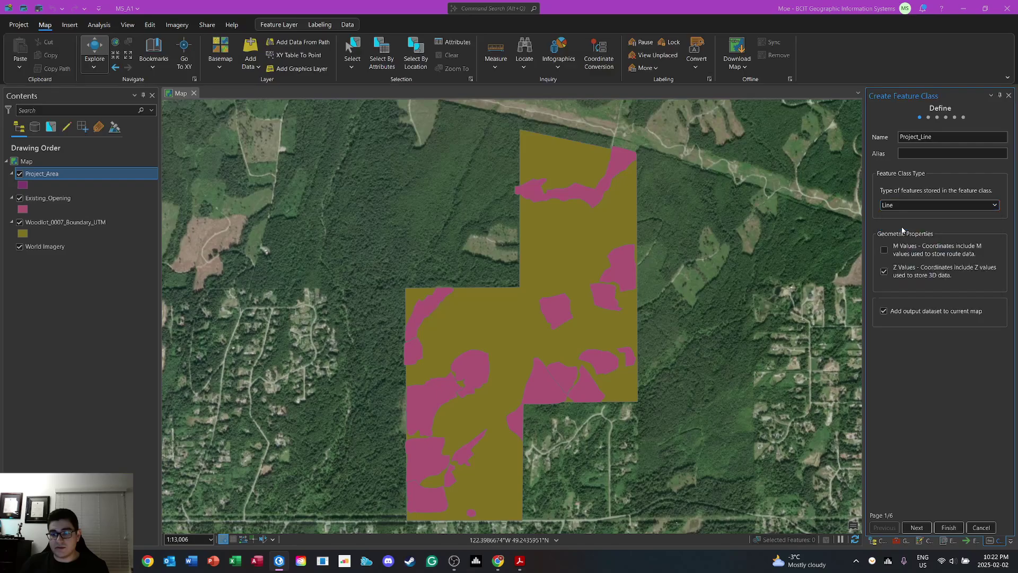
Go through the remaining Project_Line settings with the default options, check the spatial reference, and finish creating the feature class
click(920, 530)
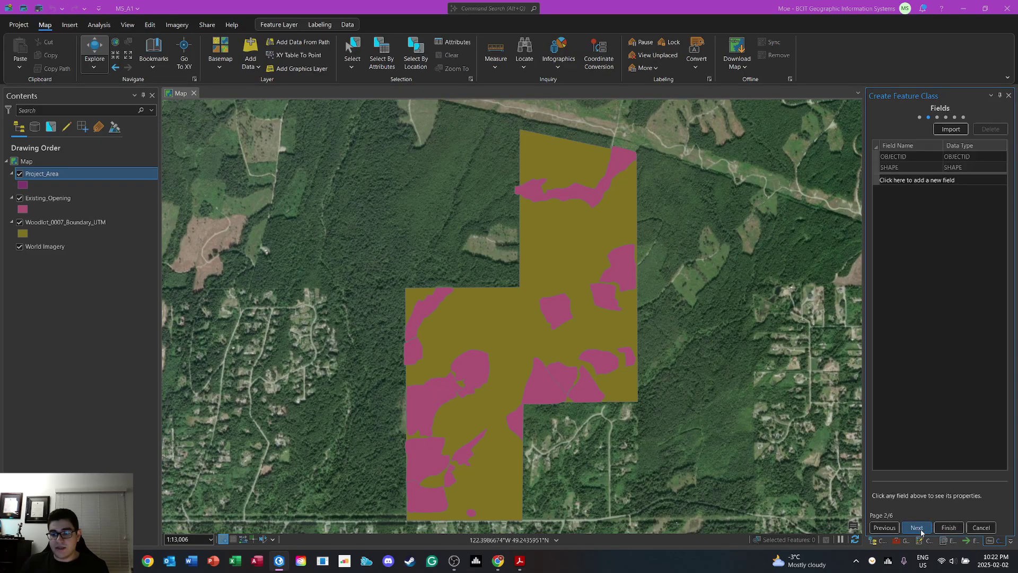
click(918, 529)
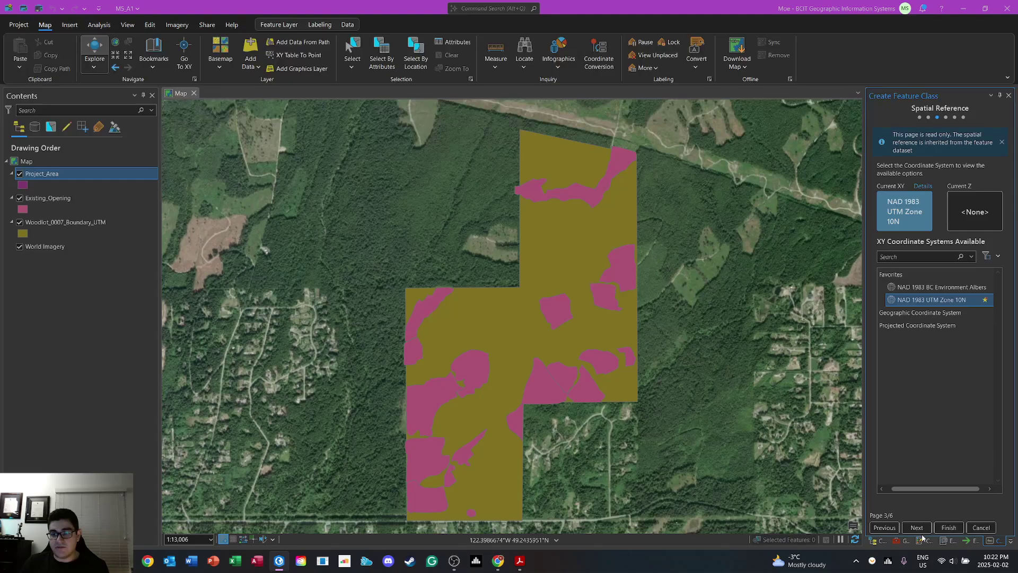
click(922, 532)
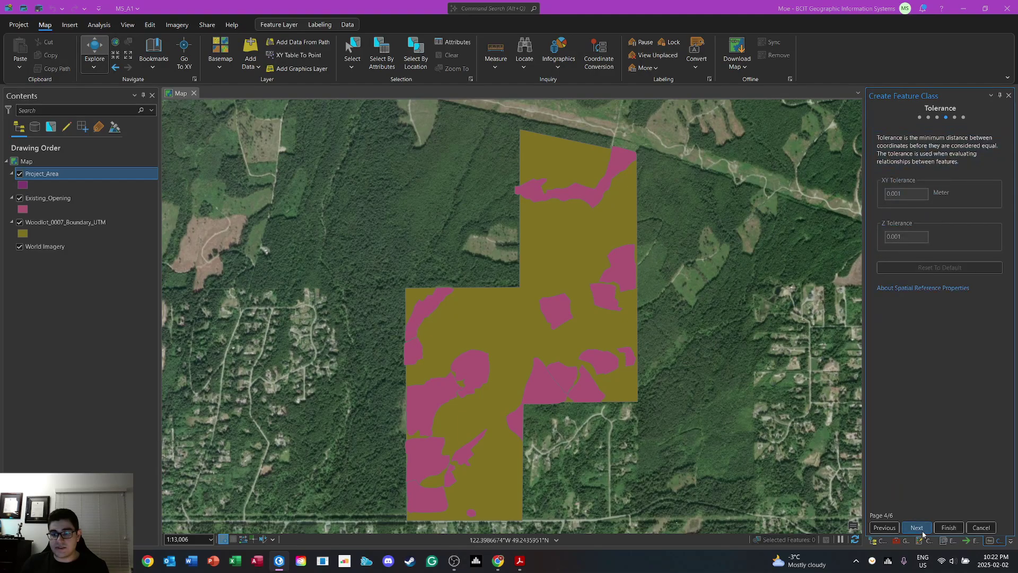
click(922, 530)
click(921, 530)
click(949, 530)
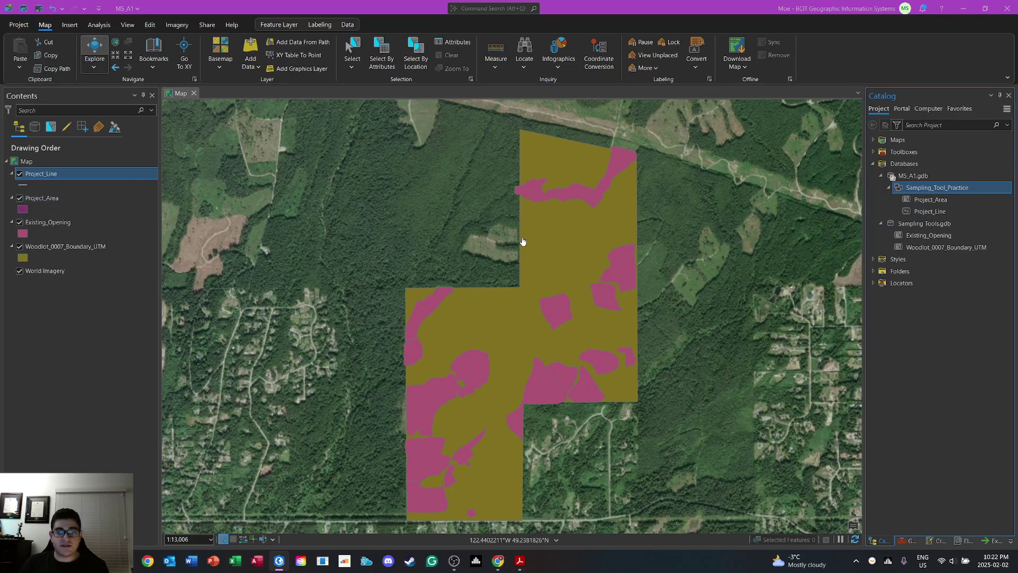
Switch to the assignment PDF, read items 20 to 29 on drawing the project polygon and line, and return to ArcGIS Pro
key(alt+Tab)
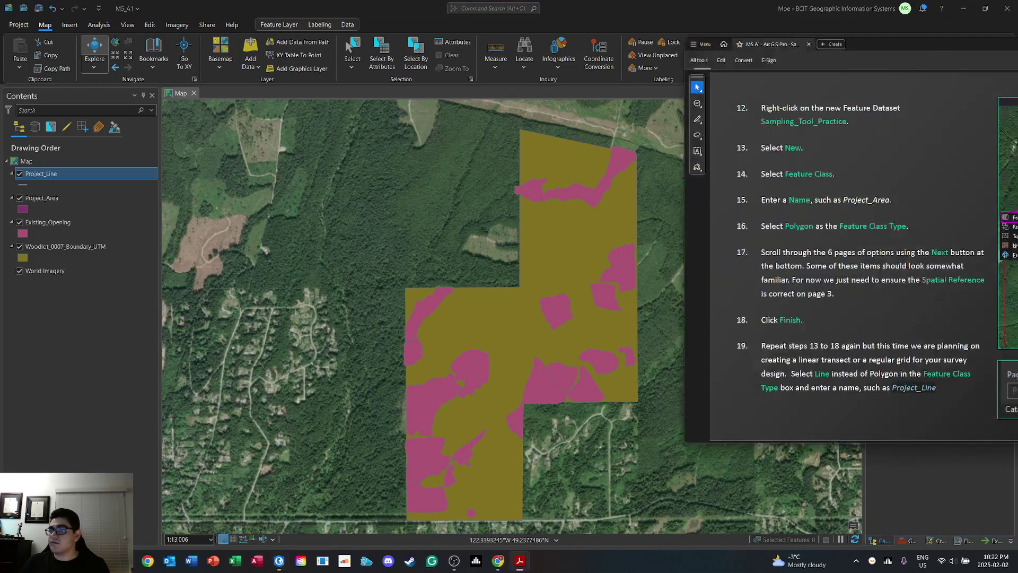
scroll(390, 273, down, 3)
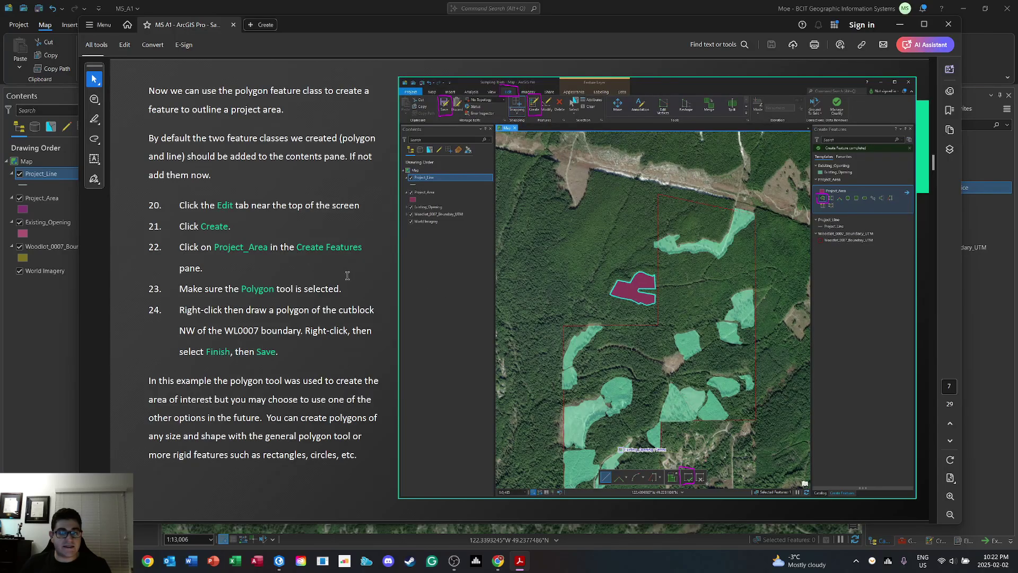
scroll(510, 299, down, 3)
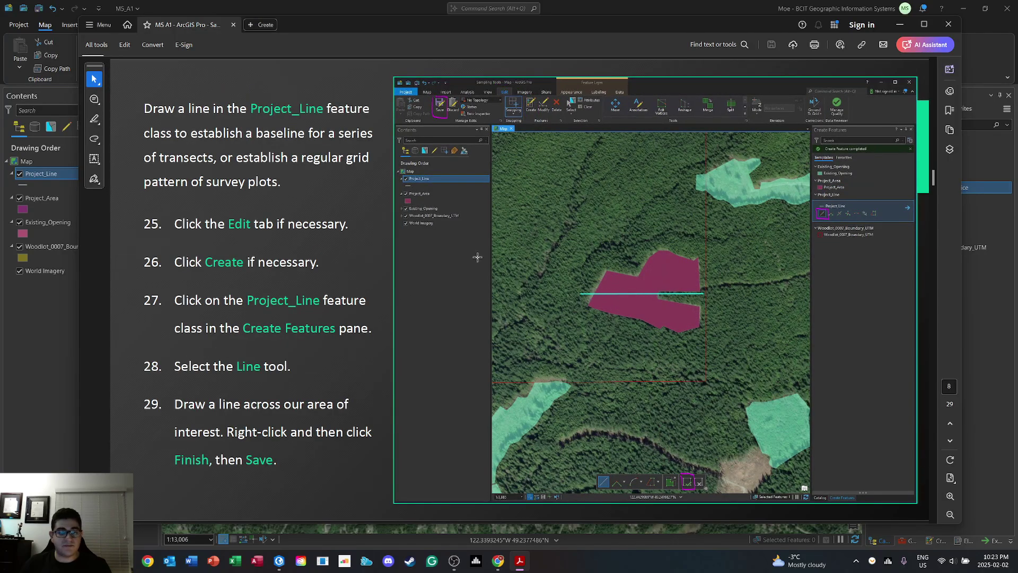
scroll(399, 250, up, 3)
drag(371, 26, 1017, 27)
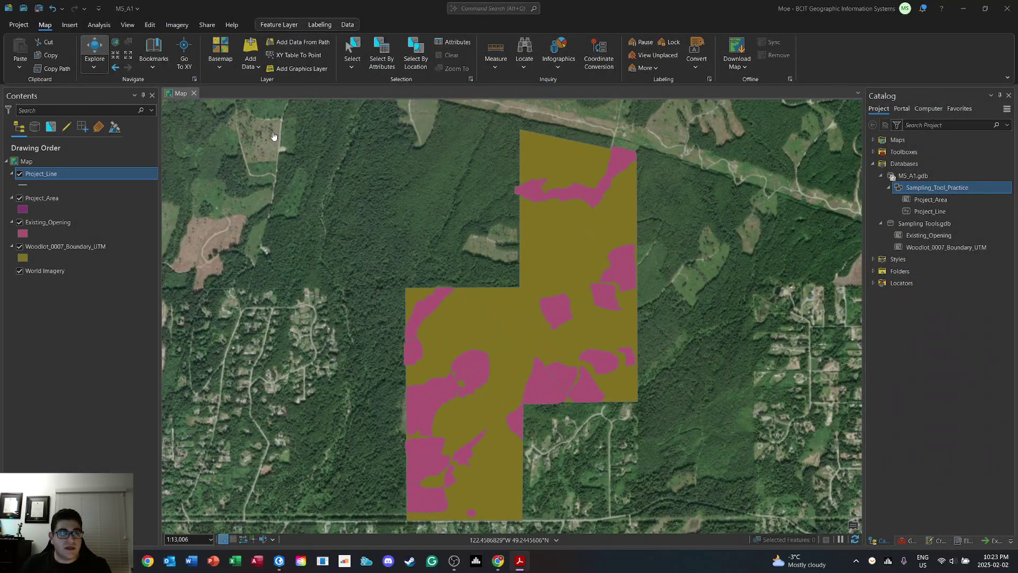
Start a new Project_Area feature with the Polygon tool for the cutblock northwest of the woodlot boundary
click(149, 25)
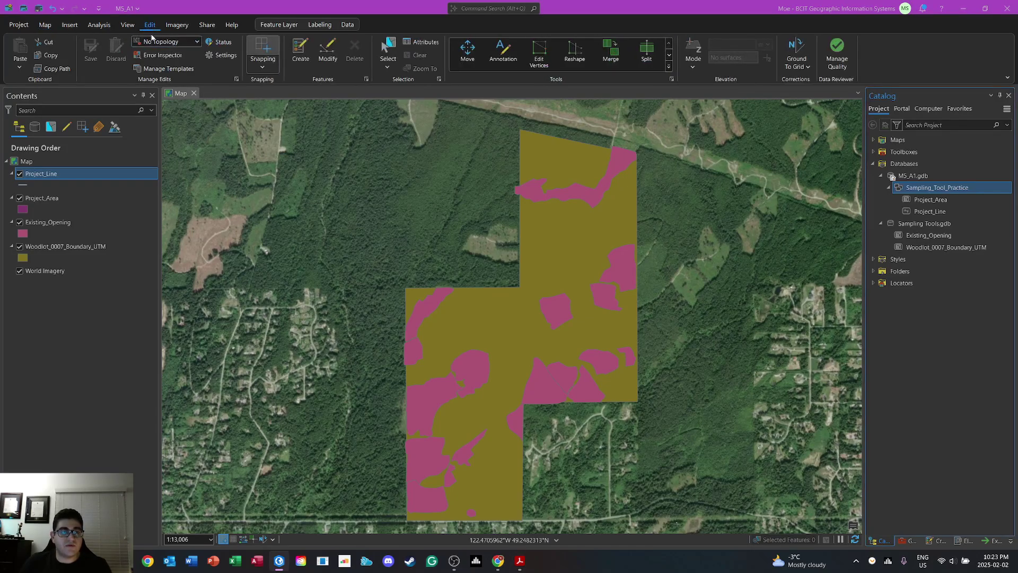
click(304, 66)
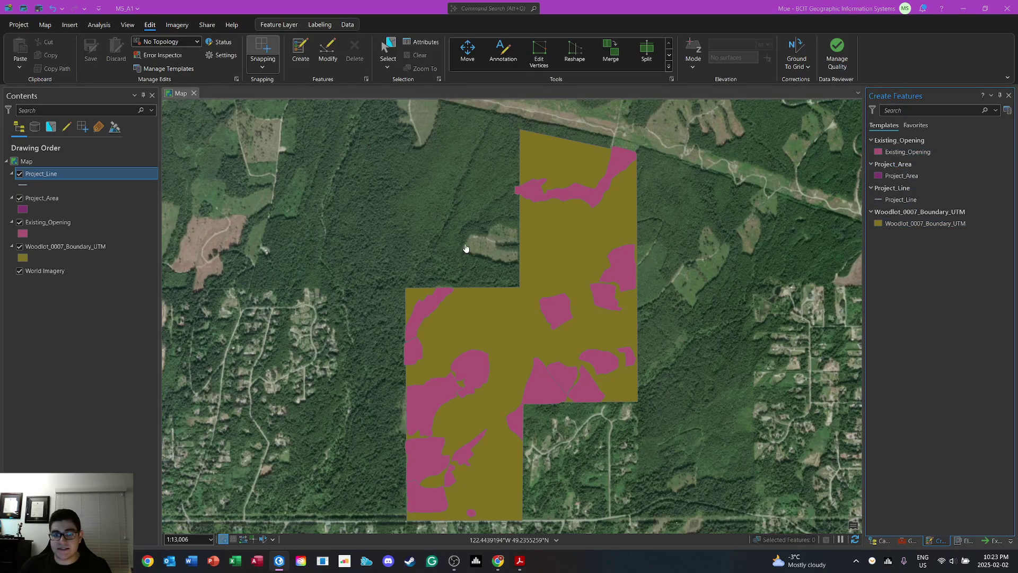
scroll(465, 247, up, 5)
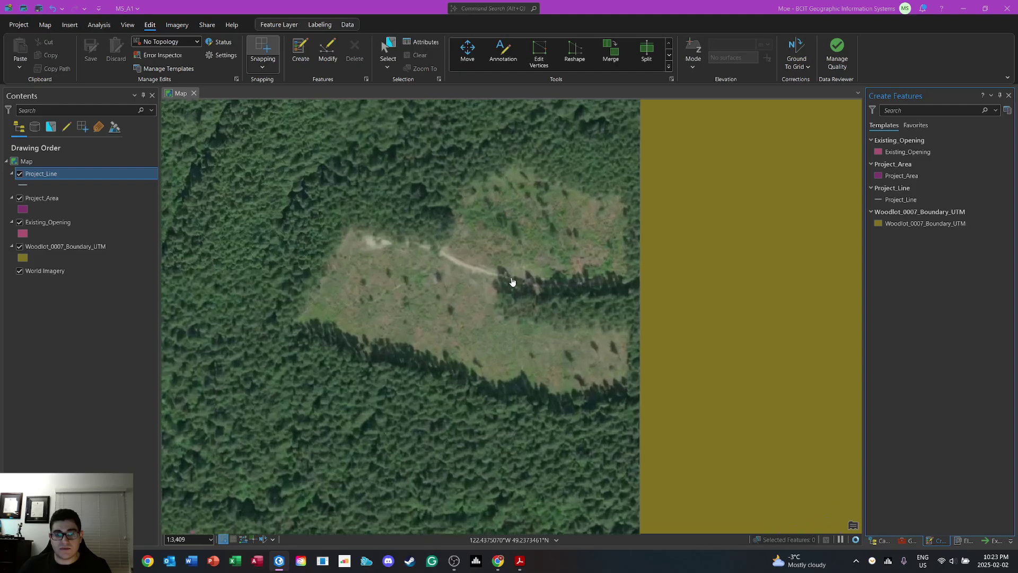
scroll(513, 302, up, 3)
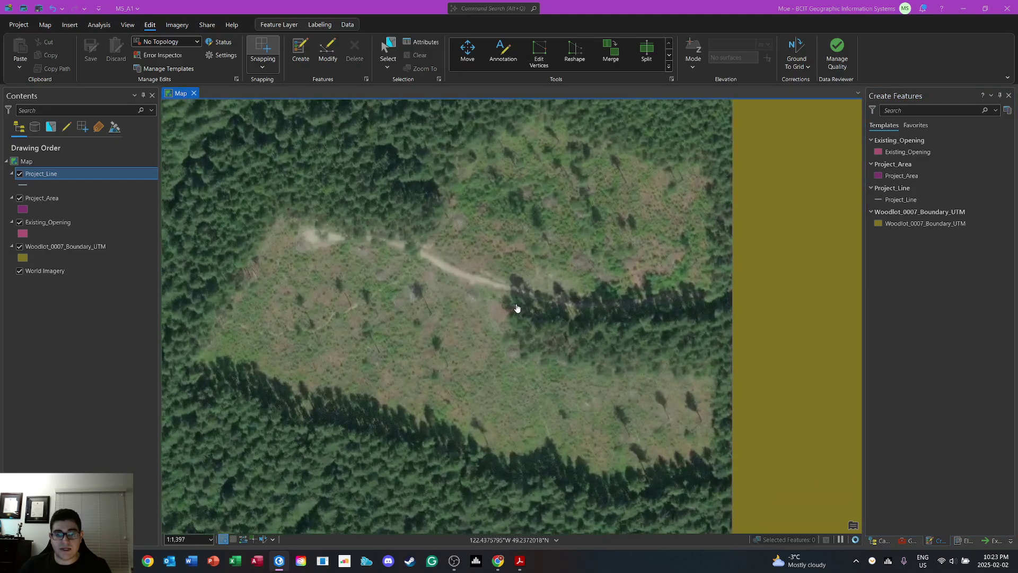
drag(576, 302, 589, 304)
click(920, 175)
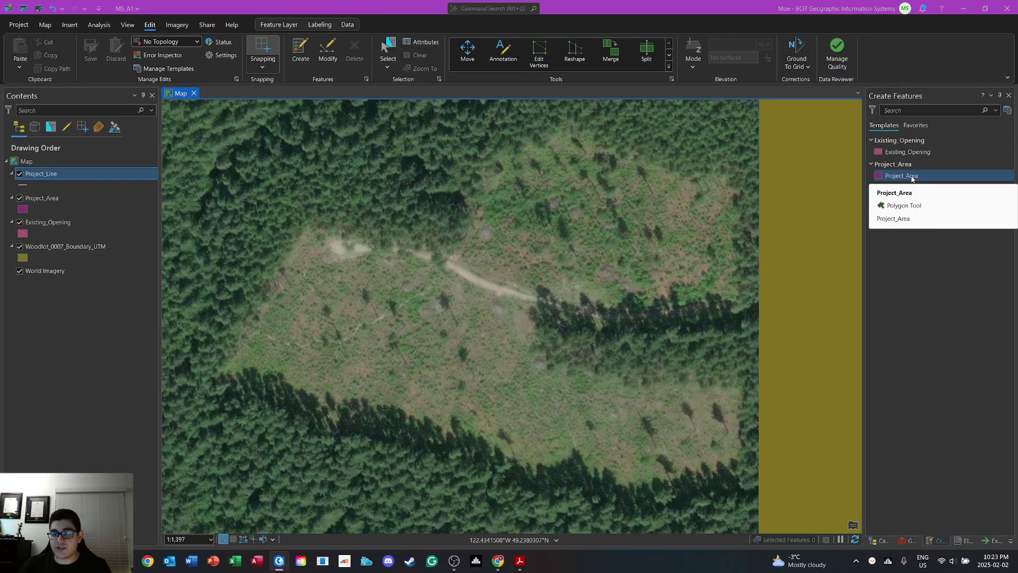
click(912, 178)
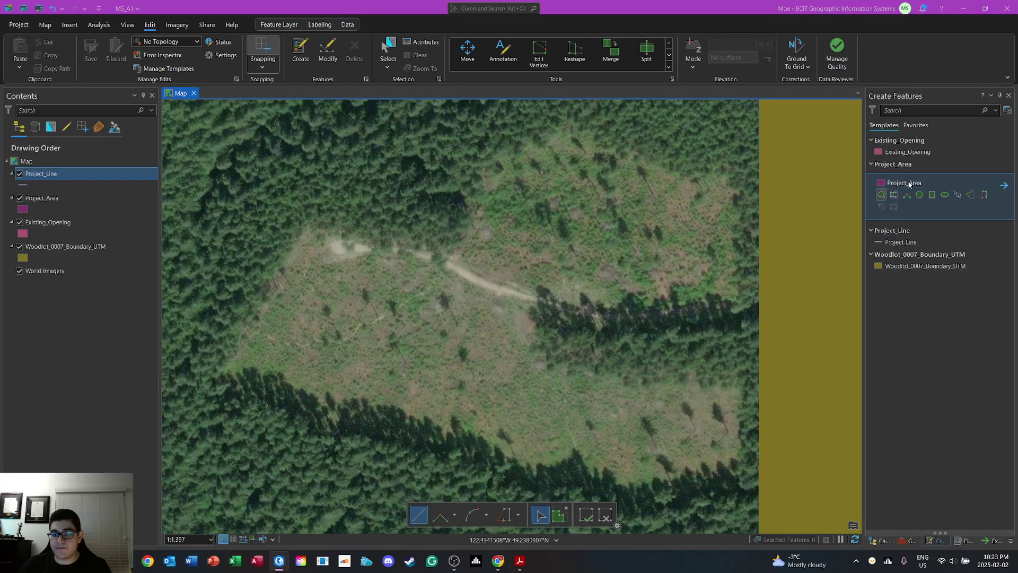
click(882, 194)
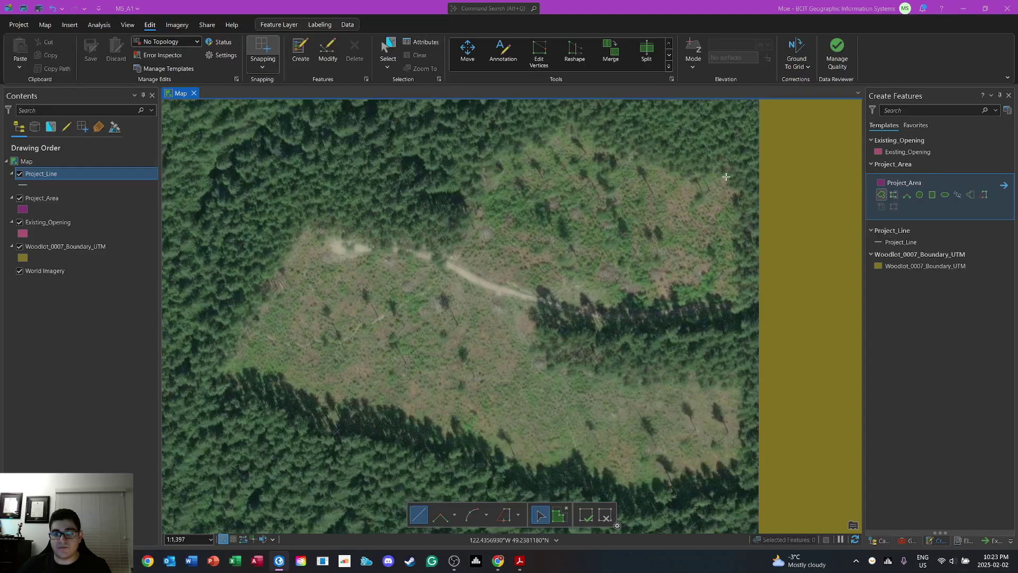
Trace the cutblock's northern lobe from its northeast corner westward and down to the inner corner near the road
click(698, 181)
click(666, 173)
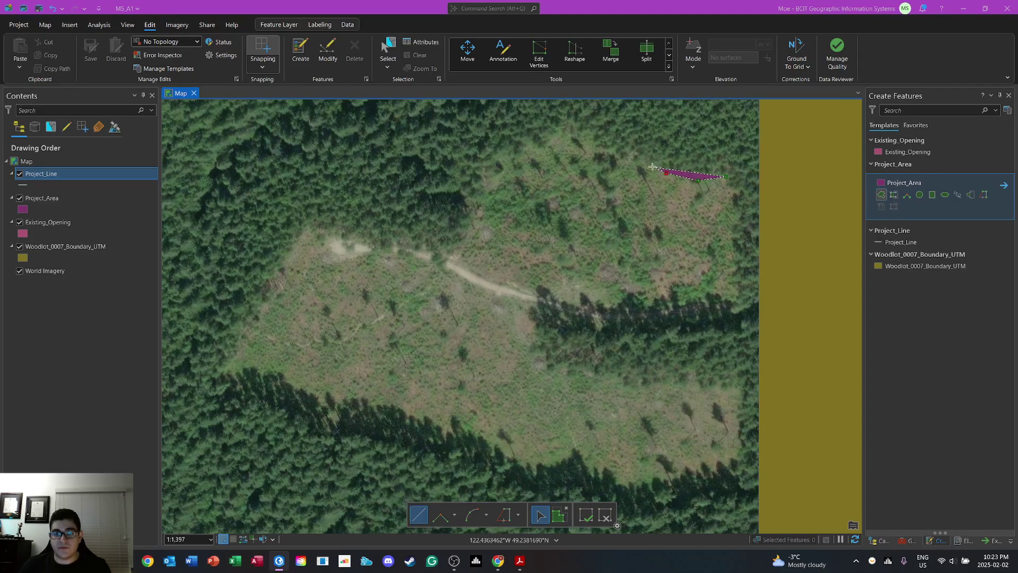
click(637, 154)
click(598, 142)
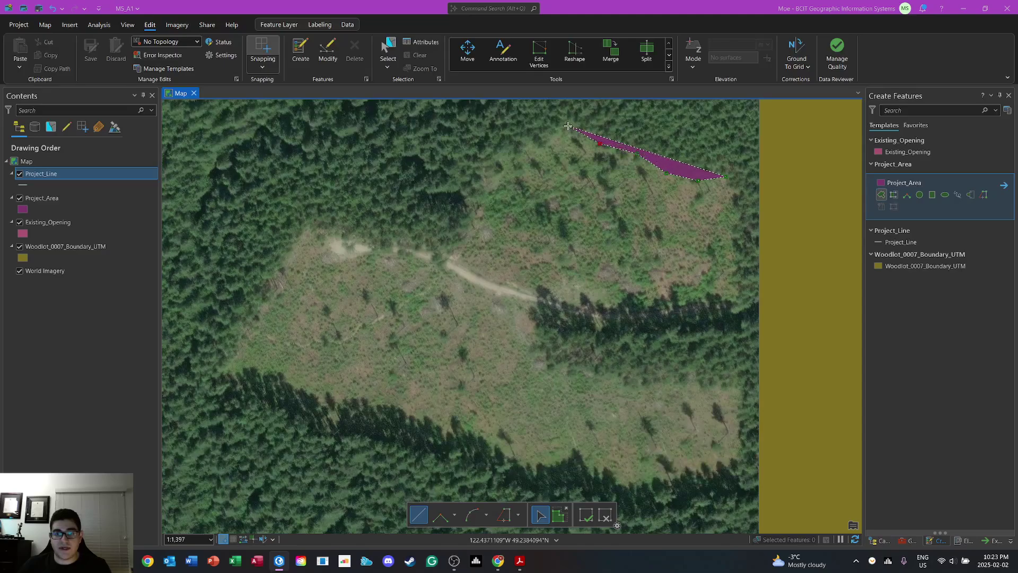
click(568, 126)
click(543, 138)
click(504, 156)
click(489, 174)
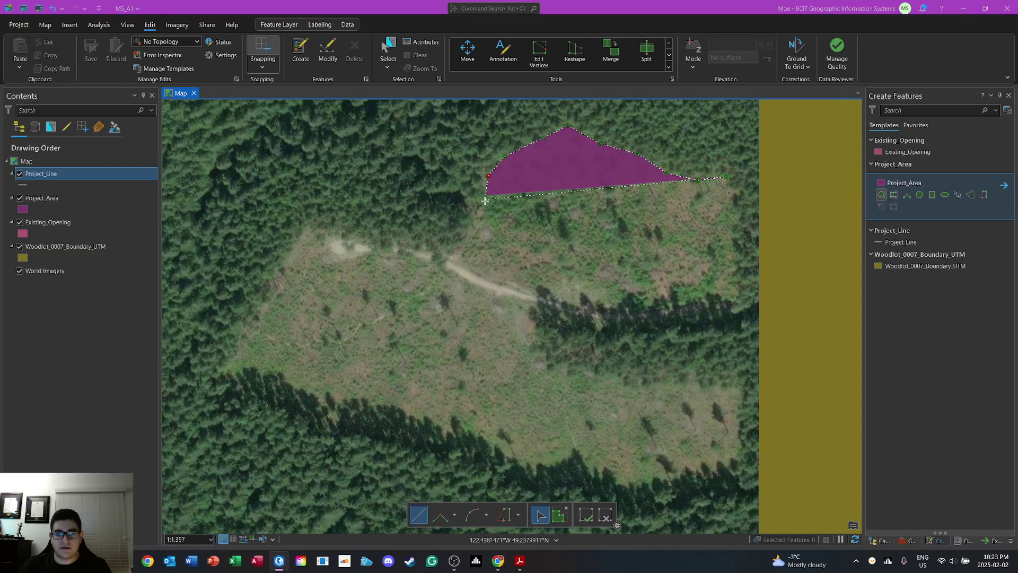
click(475, 220)
click(457, 249)
Continue the Project_Area outline along the cutblock's northwest edge and down to its western tip
click(430, 252)
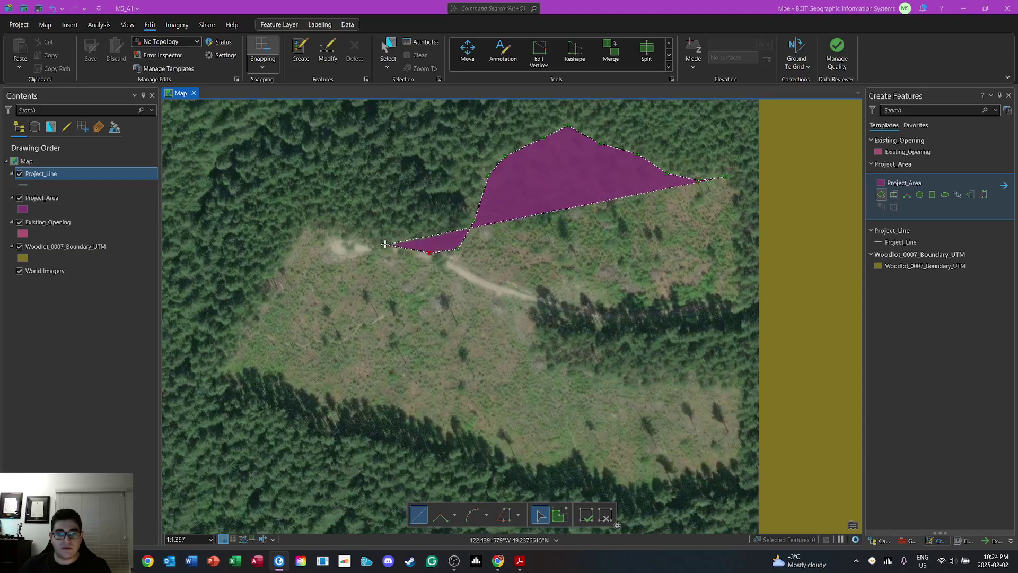
click(382, 243)
click(357, 236)
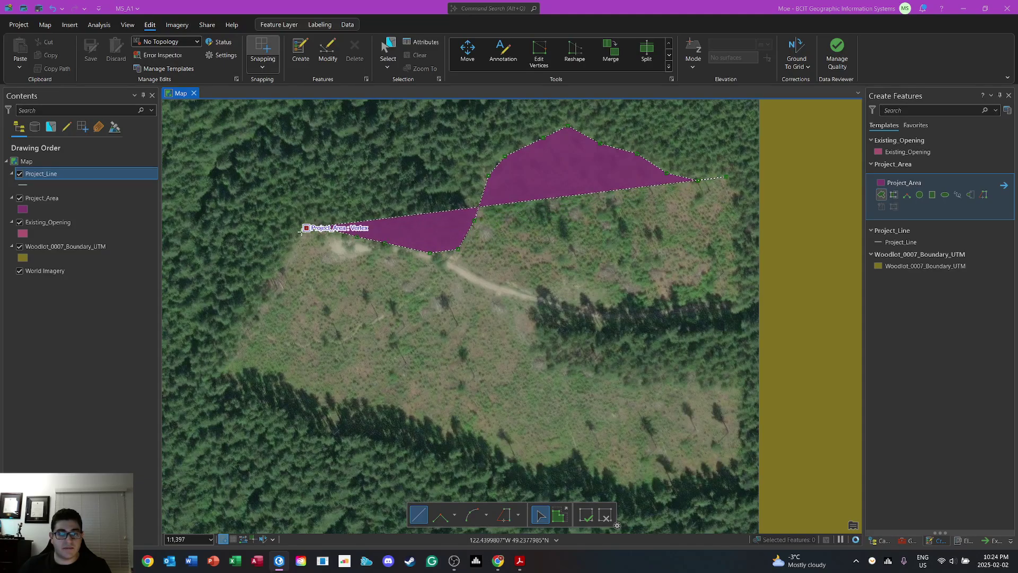
click(312, 228)
click(286, 250)
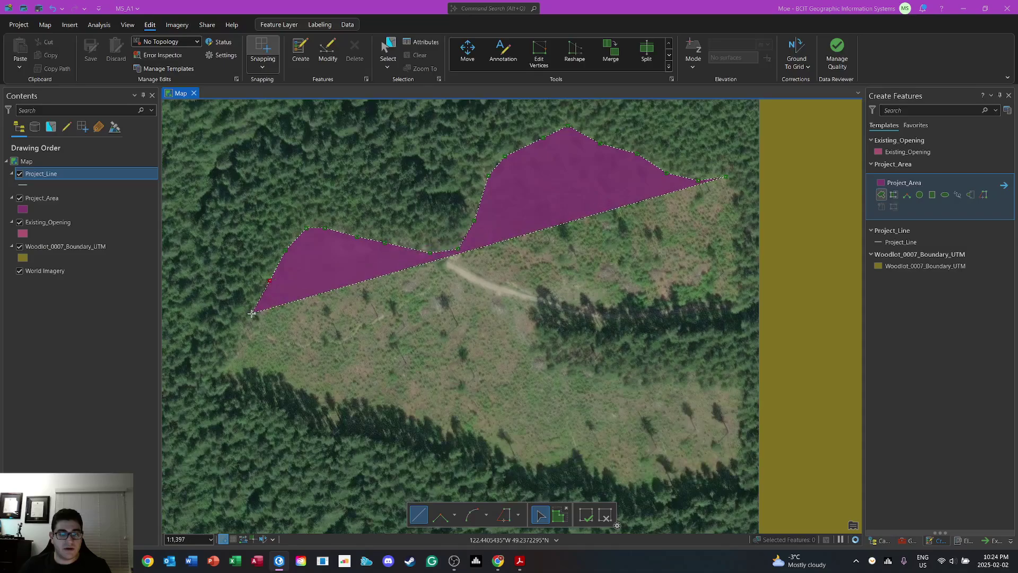
click(234, 355)
click(223, 380)
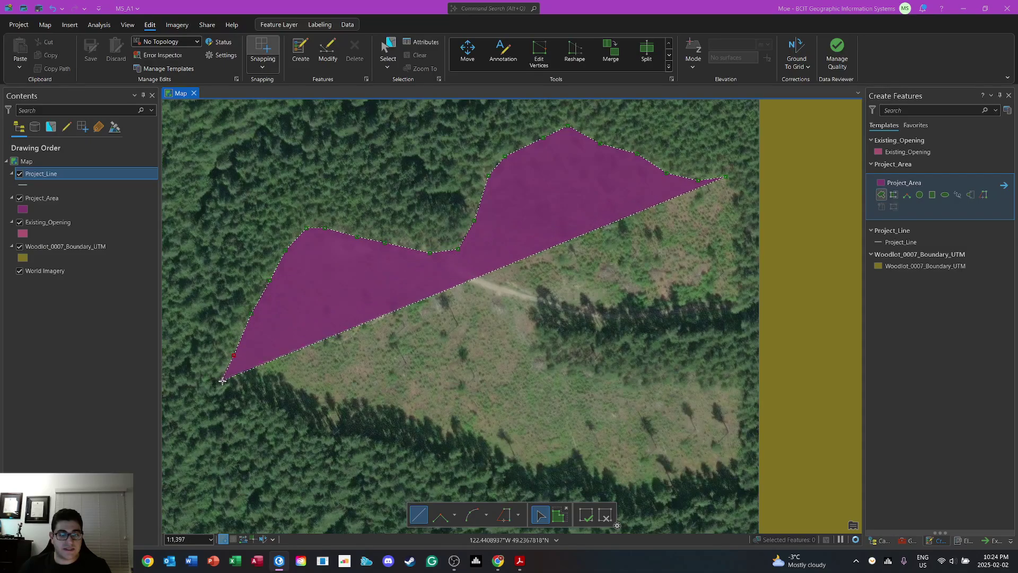
Trace the cutblock's southern tree line from the western tip to the southeast corner
click(242, 396)
click(339, 427)
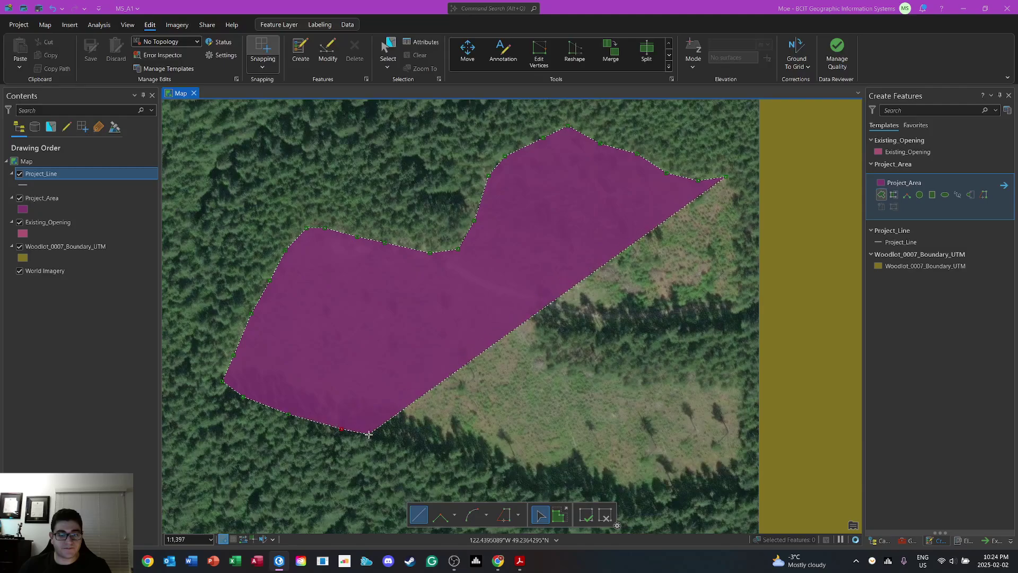
click(431, 445)
click(461, 451)
click(487, 470)
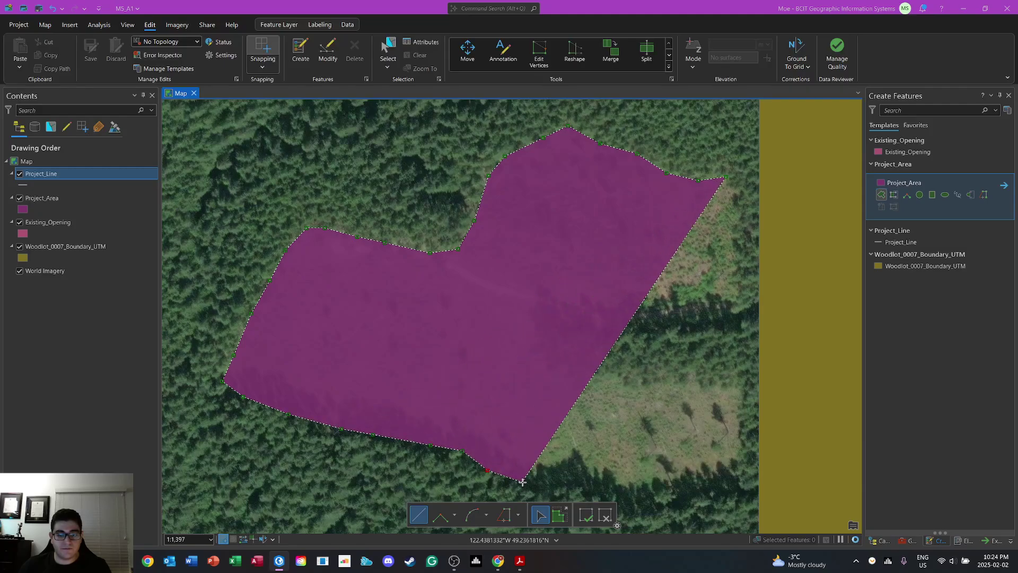
click(522, 482)
click(558, 478)
click(581, 471)
click(612, 485)
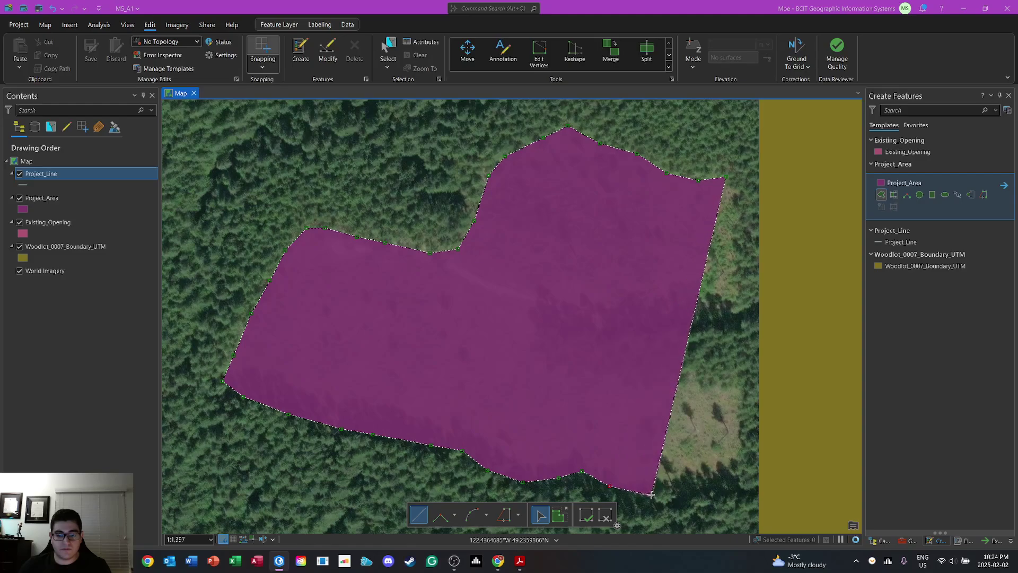
click(652, 489)
click(689, 484)
click(730, 471)
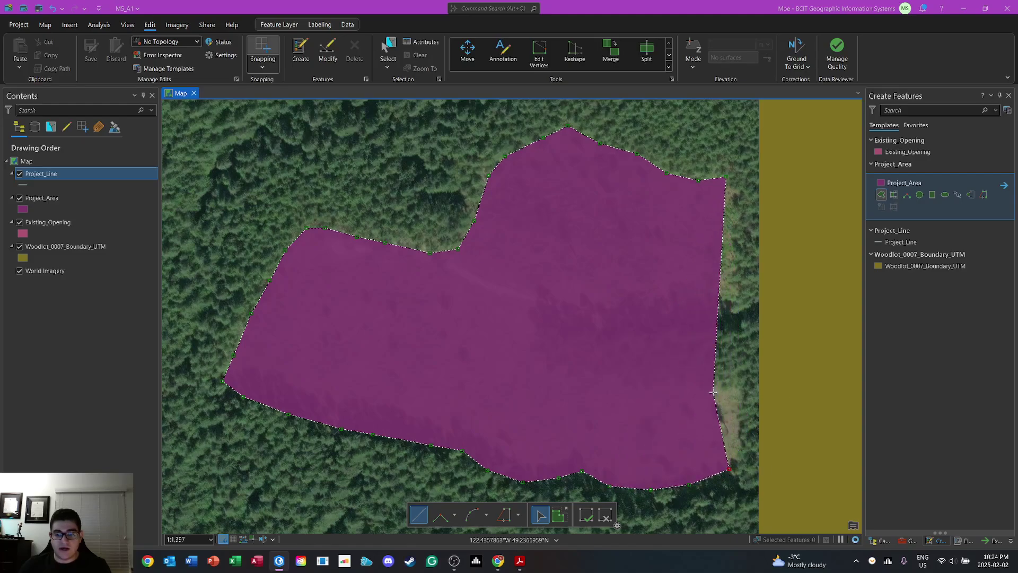
Continue the Project_Area outline around the cutblock's southeast corner and up the east edge to the uncut tree strip
mouse_move(727, 370)
mouse_down()
mouse_move(607, 402)
mouse_move(529, 313)
mouse_move(636, 364)
mouse_move(592, 369)
mouse_move(657, 369)
mouse_up()
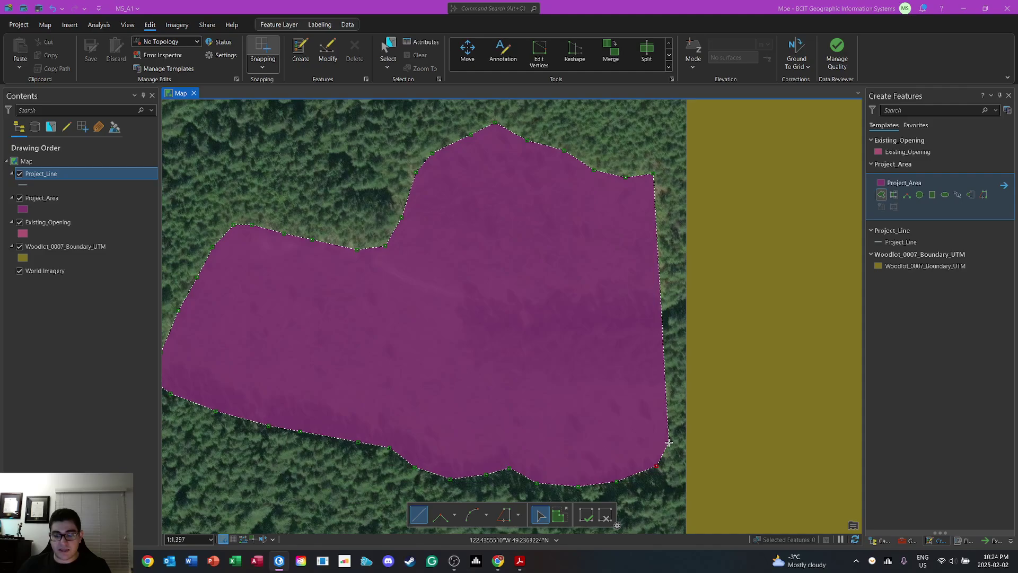
mouse_move(669, 442)
mouse_down()
mouse_move(582, 414)
mouse_move(584, 427)
mouse_up()
mouse_move(634, 405)
mouse_down()
mouse_move(525, 451)
mouse_move(670, 445)
mouse_move(614, 377)
mouse_move(634, 382)
mouse_up()
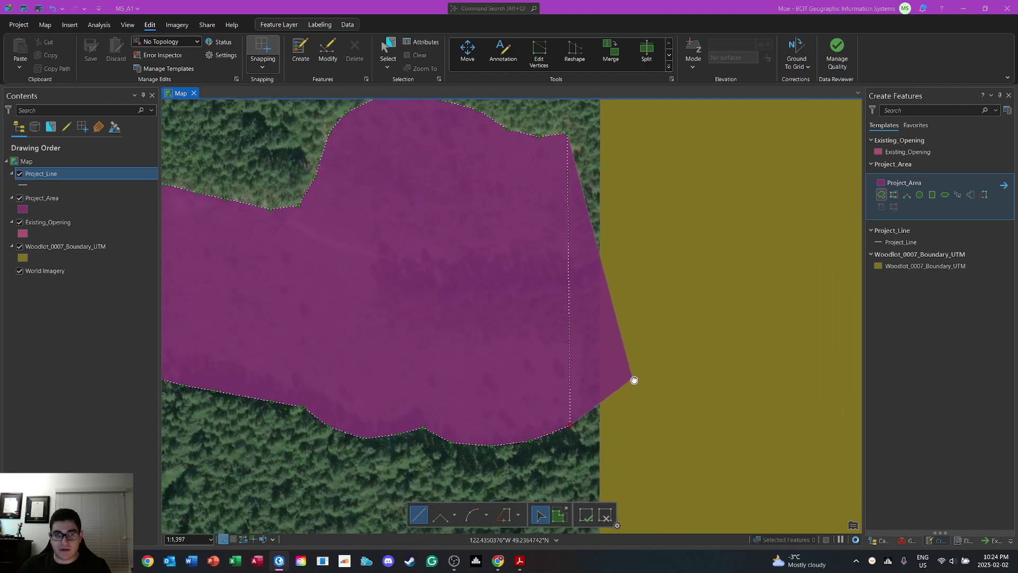
scroll(581, 385, up, 2)
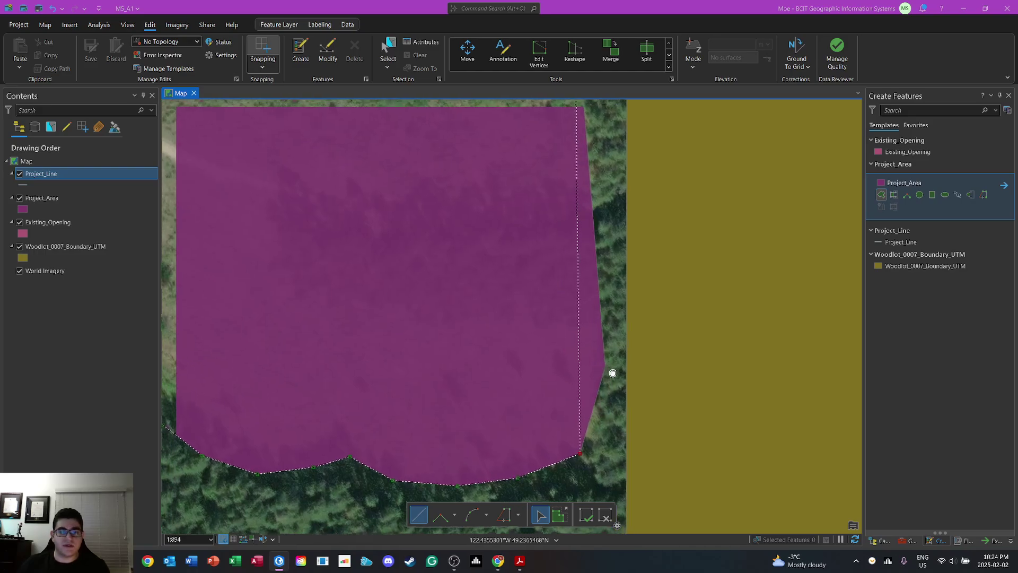
click(605, 420)
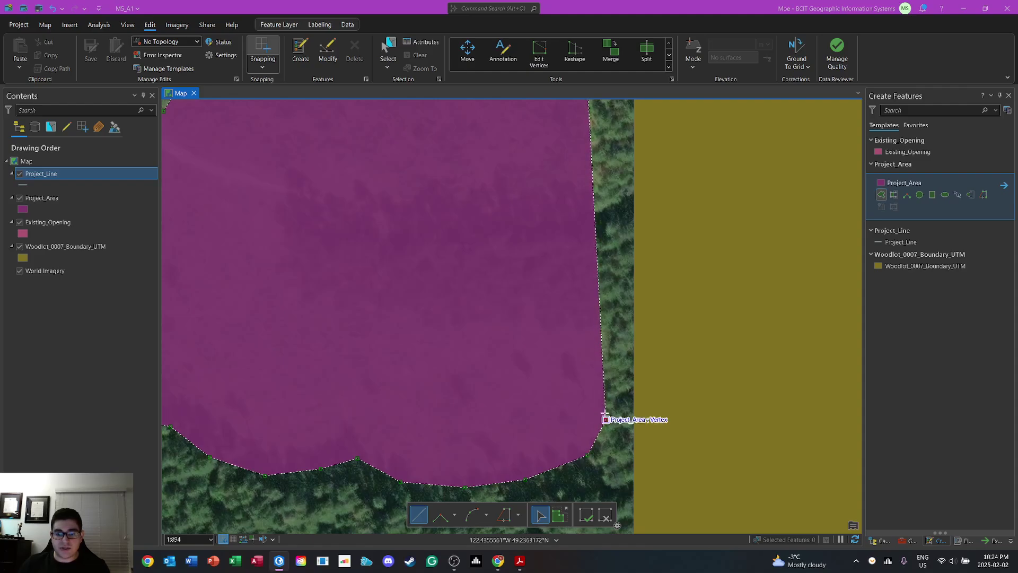
click(597, 323)
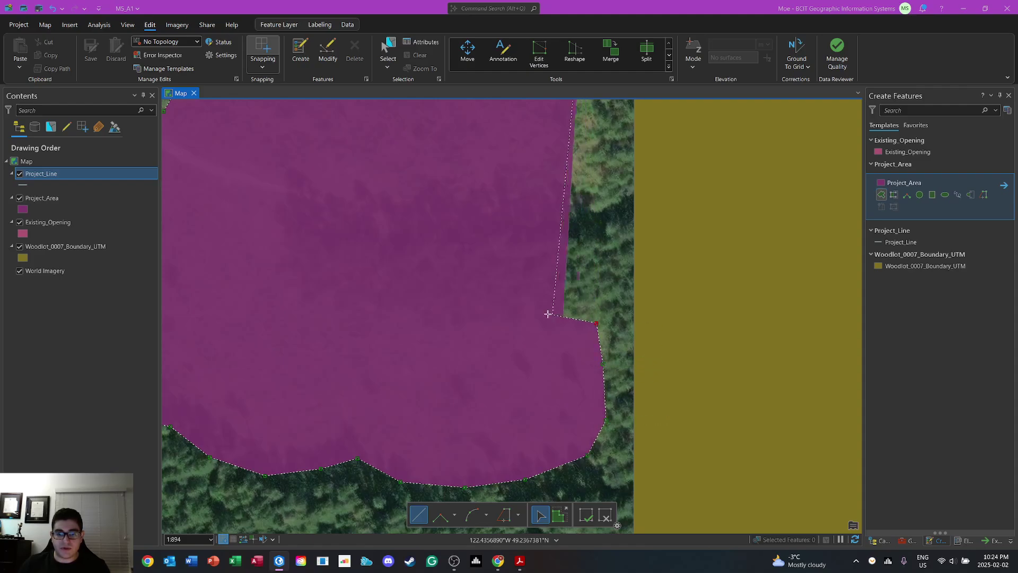
Trace the southern edge of the uncut tree strip westward and around its inner tip
click(548, 311)
click(497, 321)
click(431, 317)
click(334, 292)
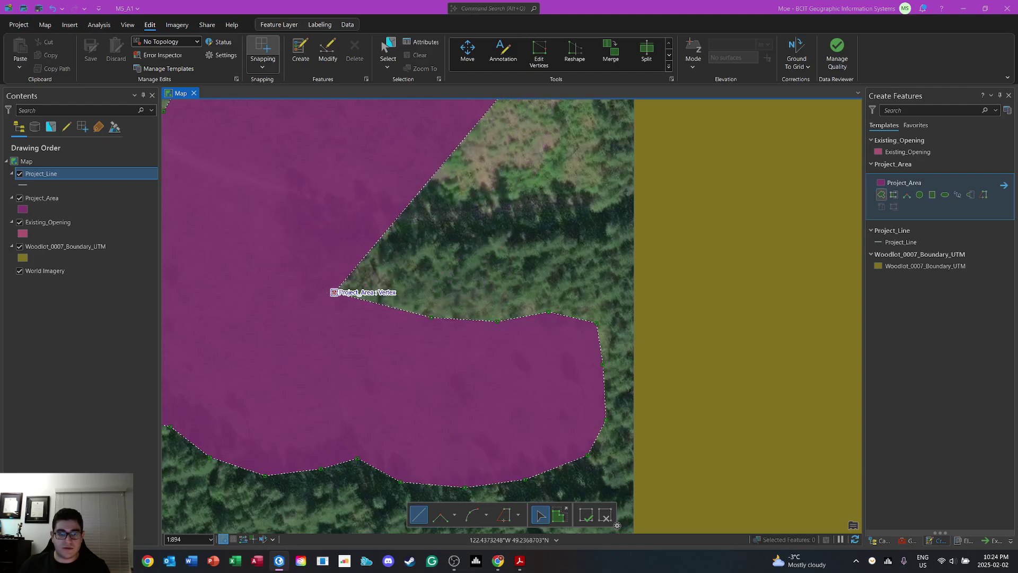
click(287, 260)
click(277, 198)
click(288, 191)
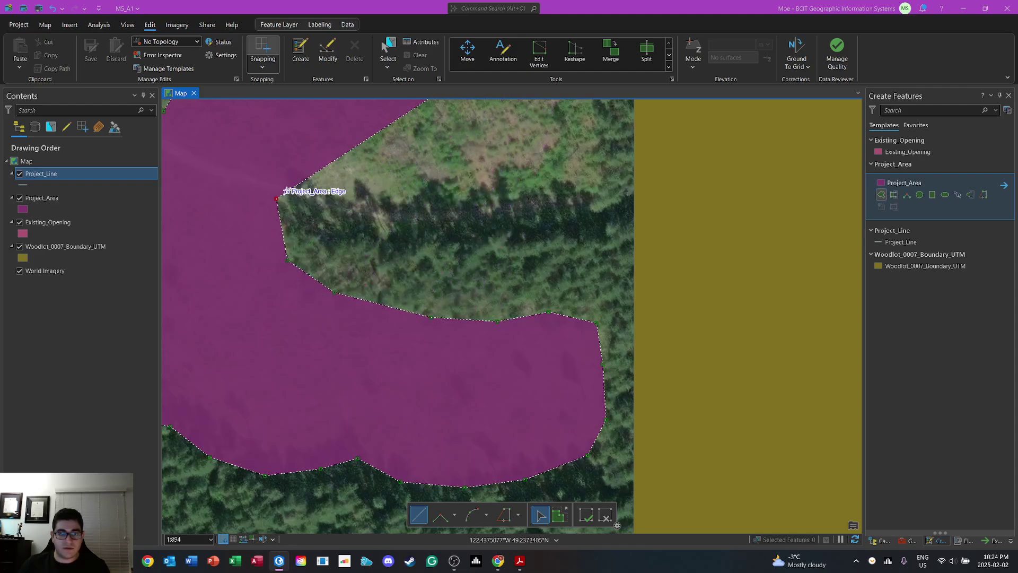
Trace the northern edge of the uncut tree strip eastward to the cutblock's east side
click(314, 195)
click(341, 217)
click(383, 227)
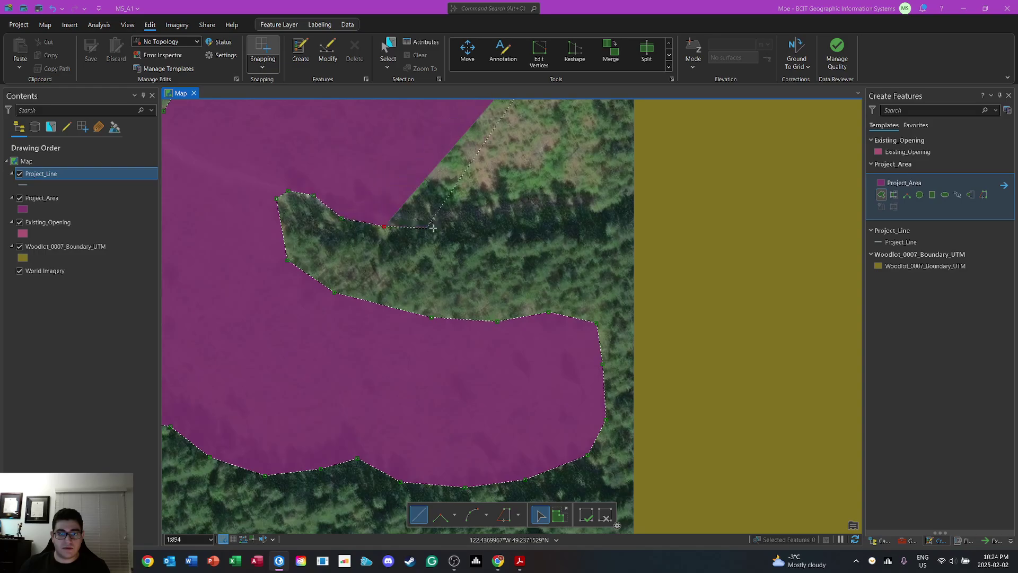
click(444, 224)
click(502, 219)
click(559, 205)
click(600, 194)
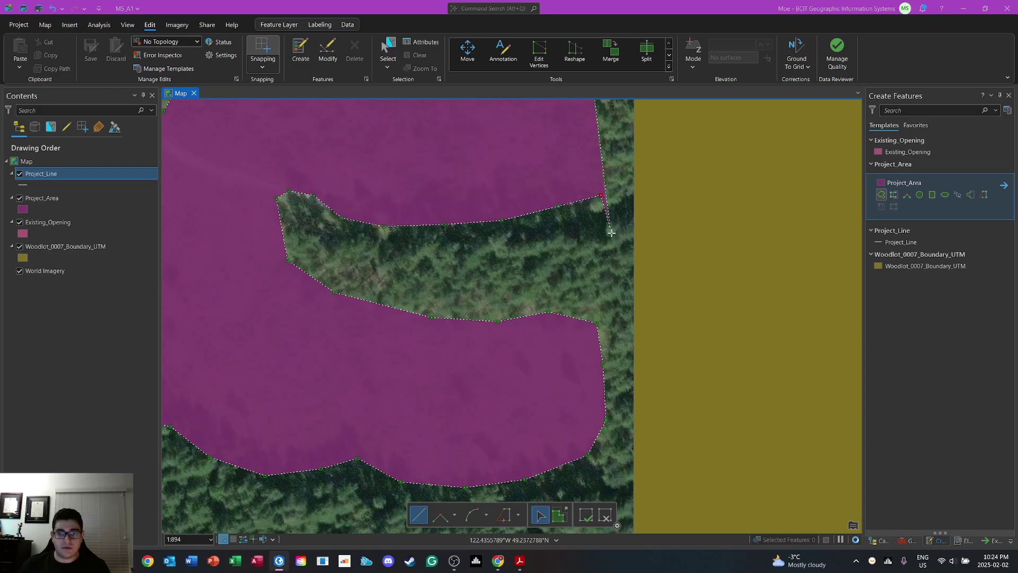
Trace the northern lobe's east edge up to the northeast corner and finish the Project_Area polygon
drag(622, 279, 660, 441)
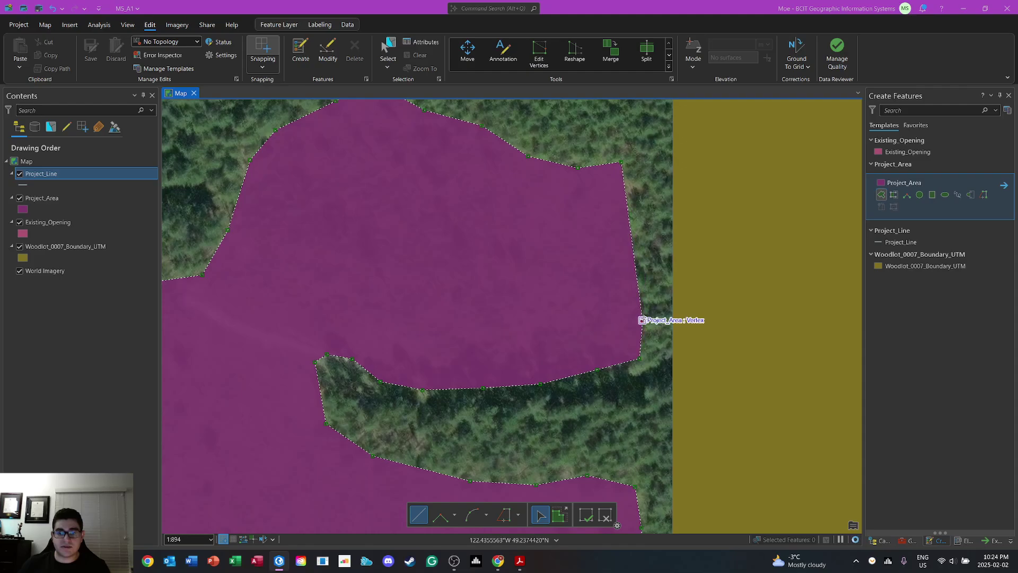
click(642, 321)
click(639, 252)
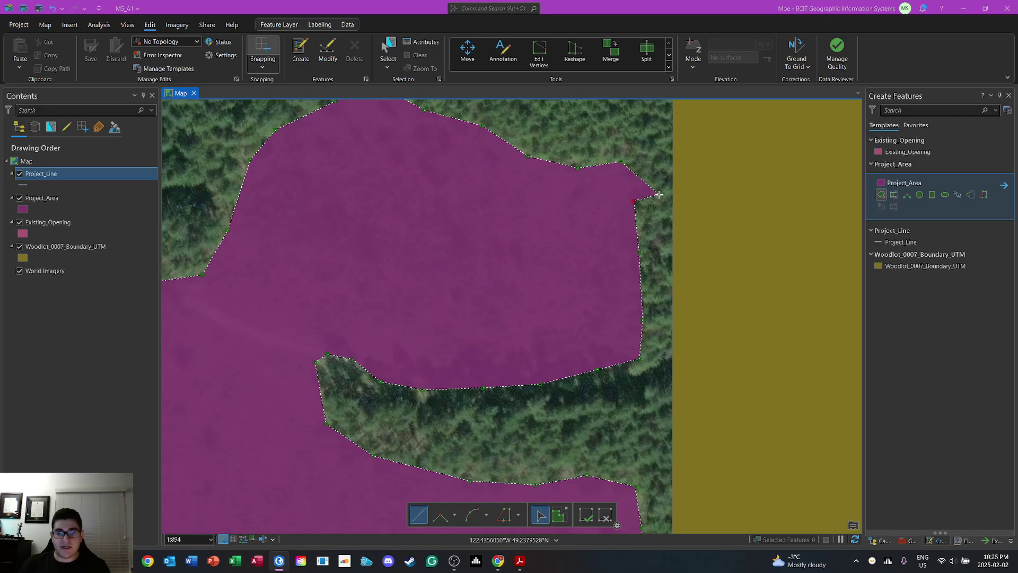
click(634, 201)
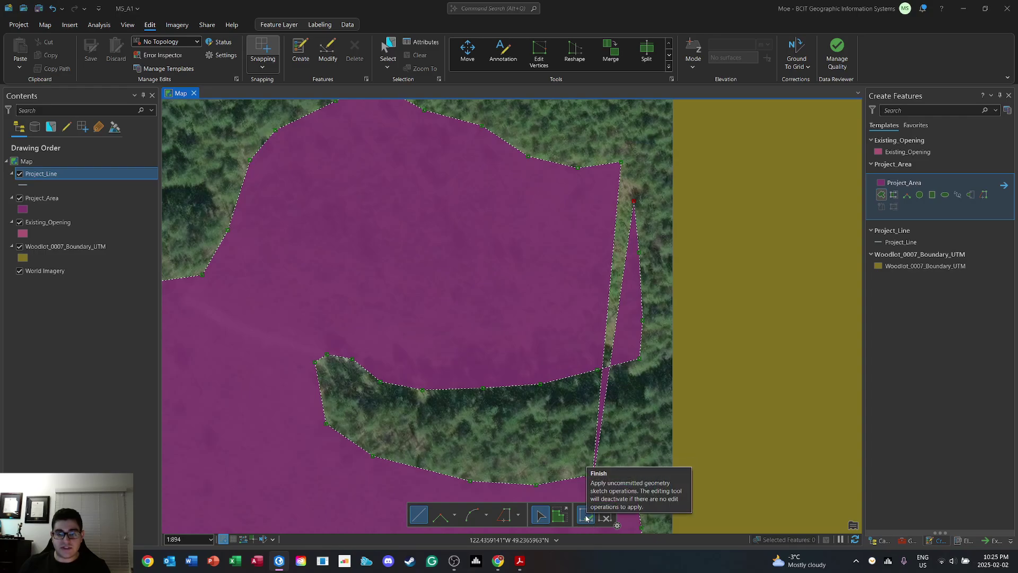
mouse_move(602, 221)
mouse_down()
mouse_move(484, 318)
mouse_move(446, 246)
mouse_move(627, 187)
mouse_move(633, 201)
mouse_up()
right_click(634, 200)
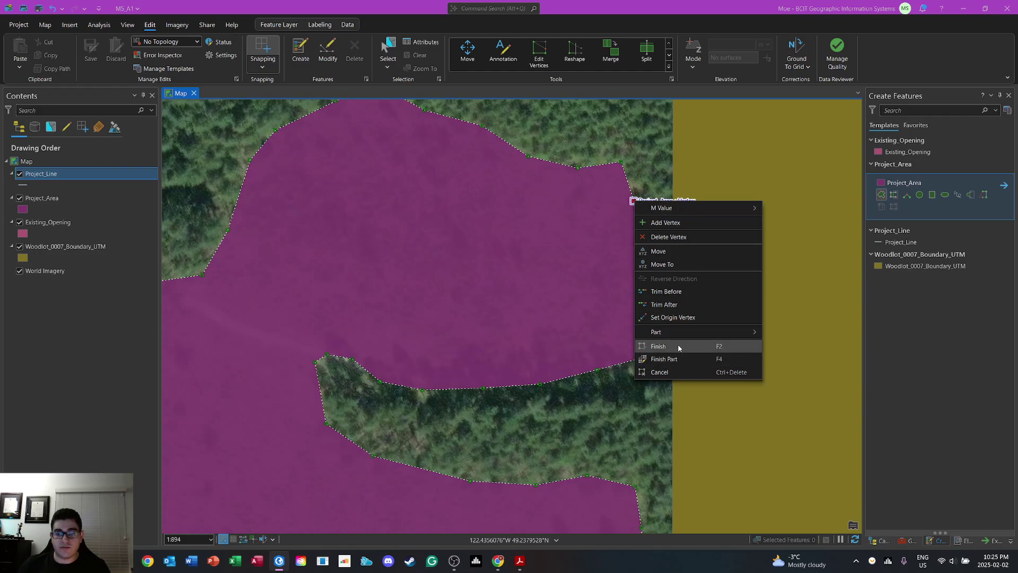
click(624, 192)
drag(624, 191, 633, 181)
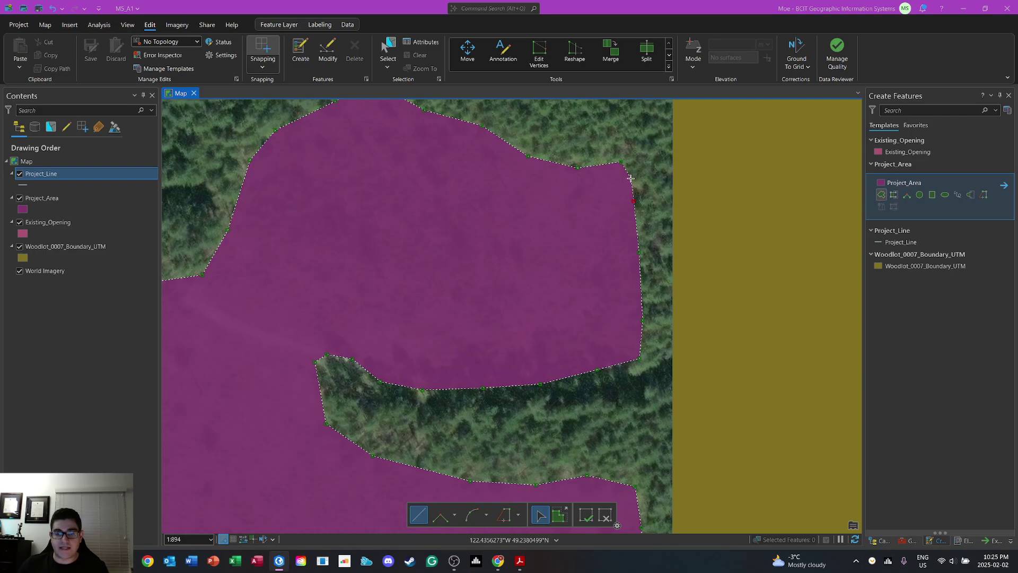
key(F2)
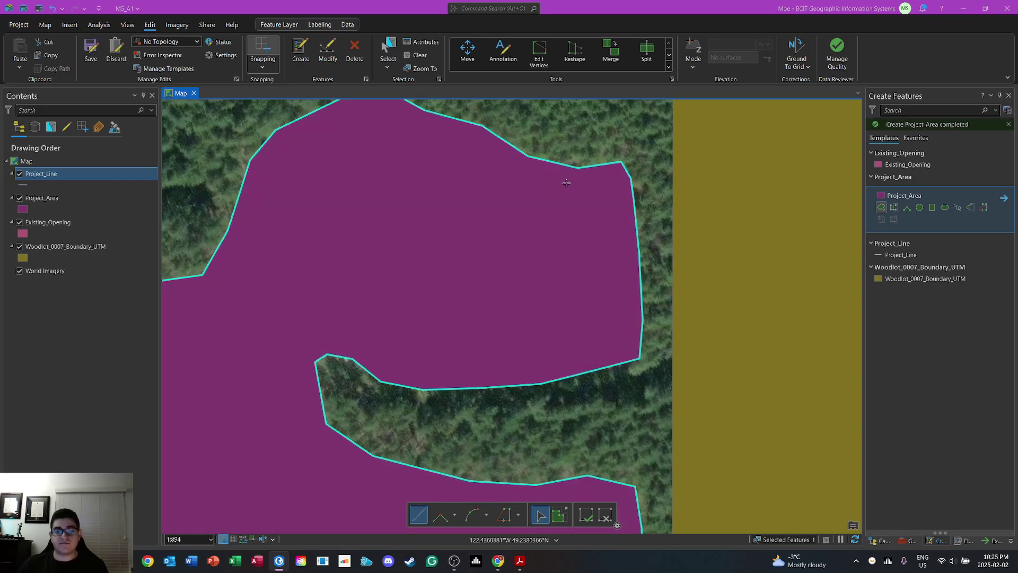
Draw a straight Project_Line feature with the Line tool from east to west across the middle of the cutblock, extending past both sides
scroll(554, 184, down, 2)
drag(291, 206, 420, 192)
scroll(382, 211, down, 2)
scroll(422, 218, up, 2)
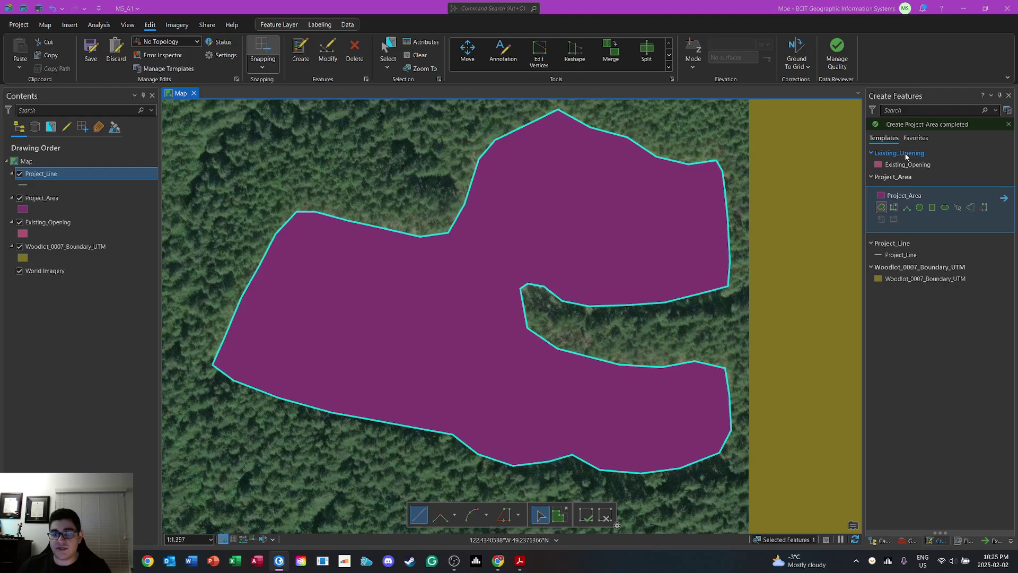
click(905, 257)
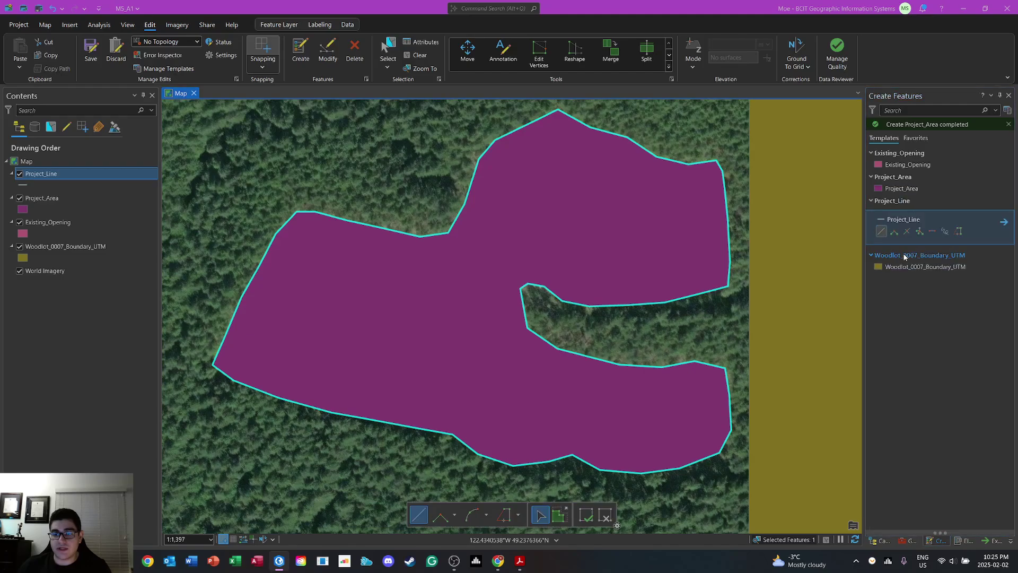
click(880, 232)
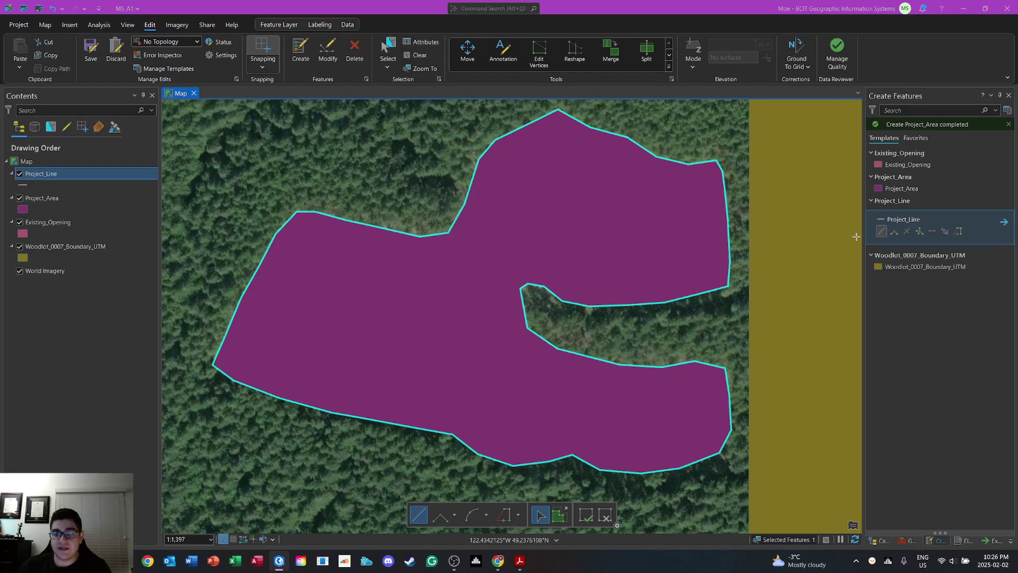
click(738, 297)
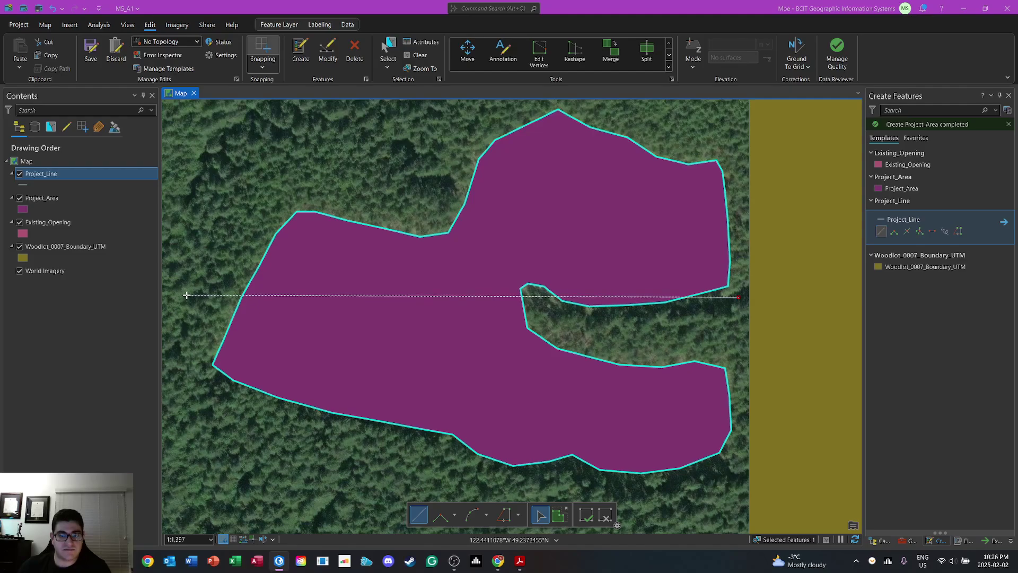
click(186, 295)
click(586, 516)
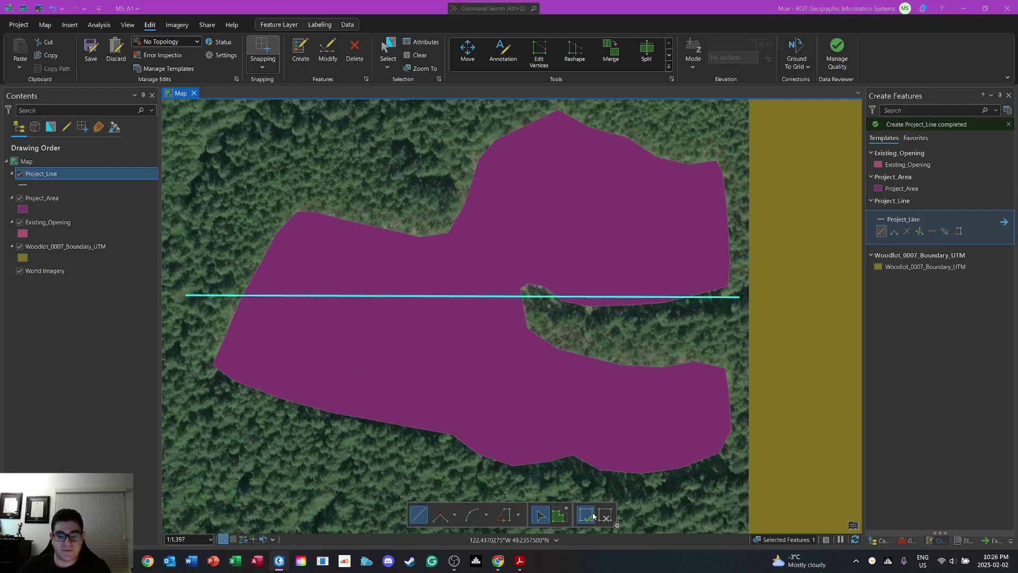
Switch to the PDF guide and check the instructions for drawing the Project_Line baseline
scroll(347, 300, down, 2)
drag(379, 344, 424, 368)
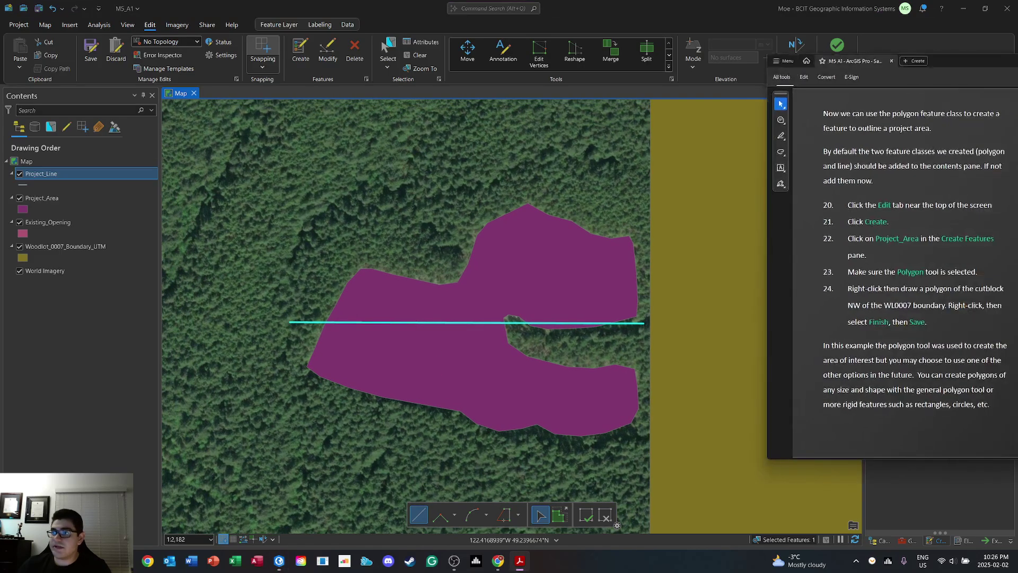
drag(1017, 31, 532, 28)
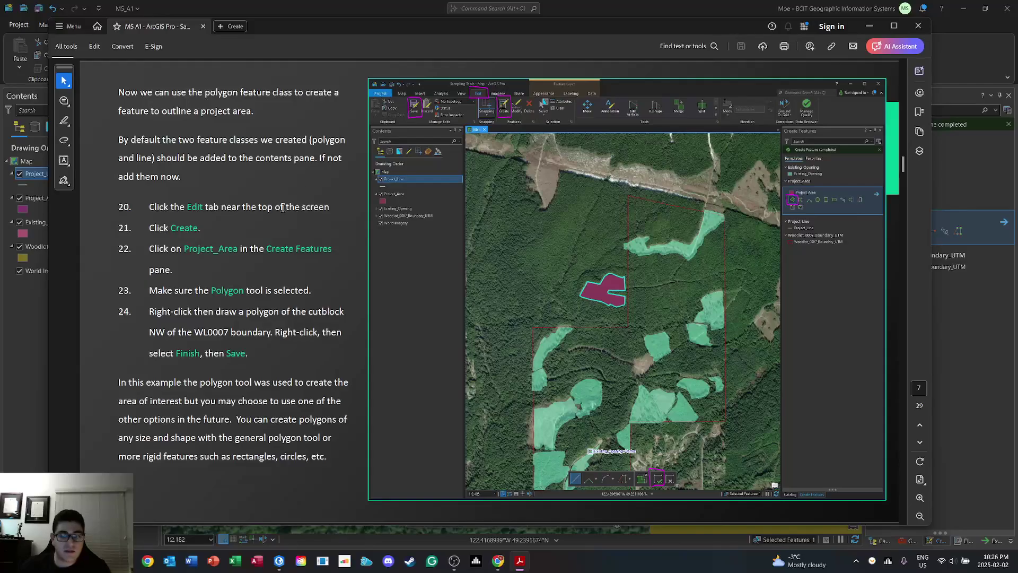
scroll(240, 238, down, 3)
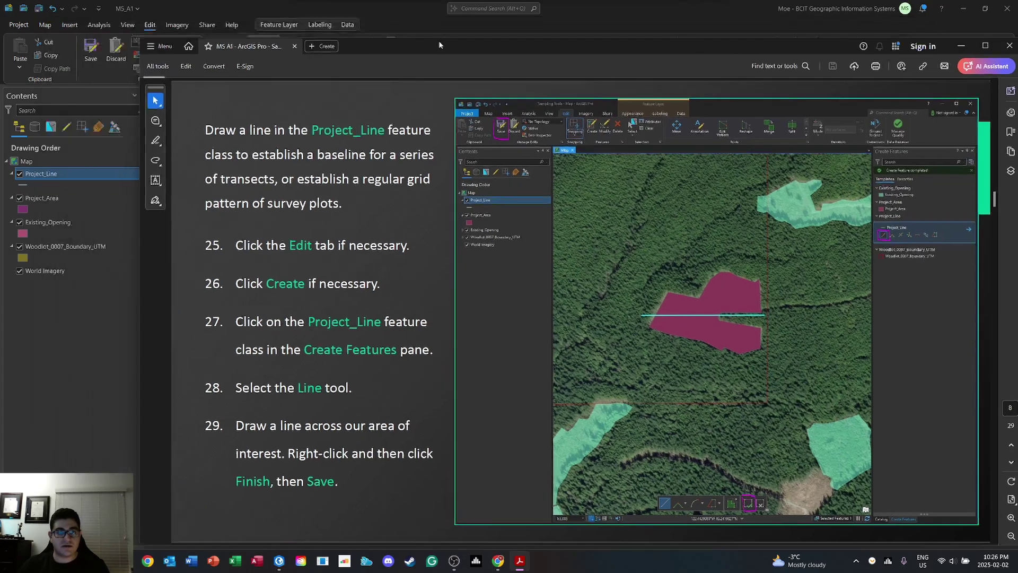
drag(342, 25, 1017, 27)
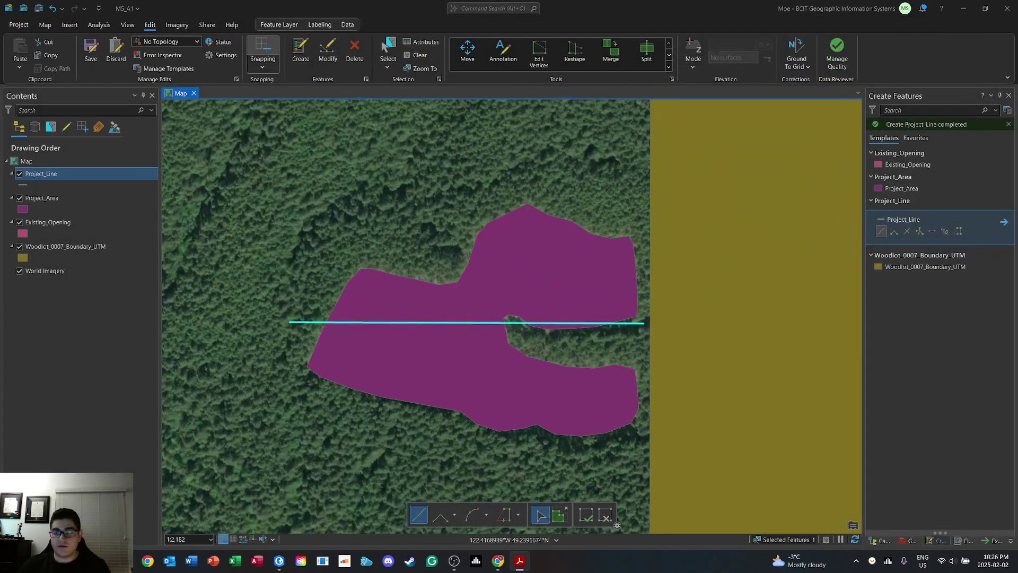
Set the Project_Area fill to purple C500FF with 38% transparency and apply it
click(22, 211)
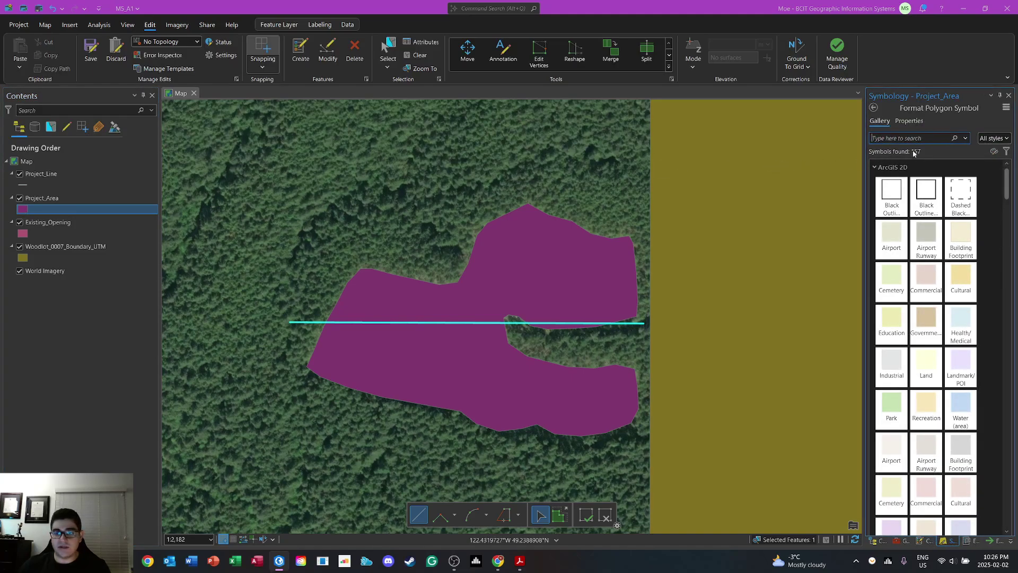
click(900, 122)
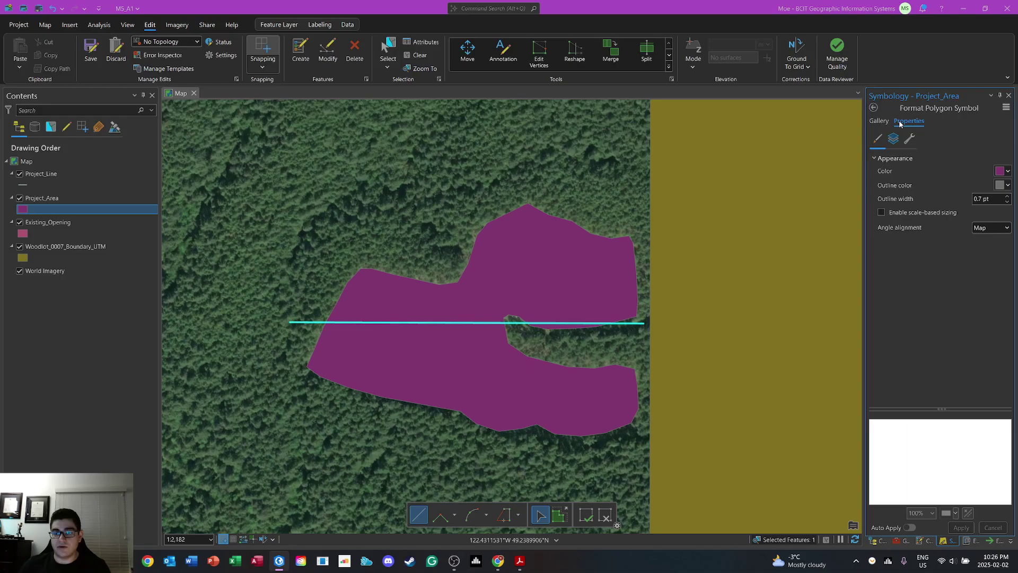
click(1000, 171)
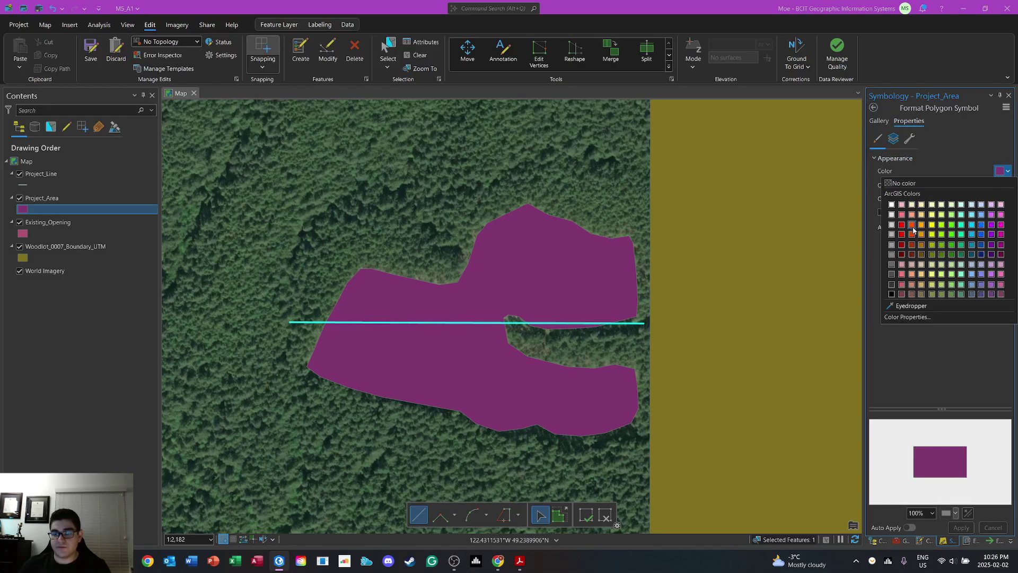
click(992, 226)
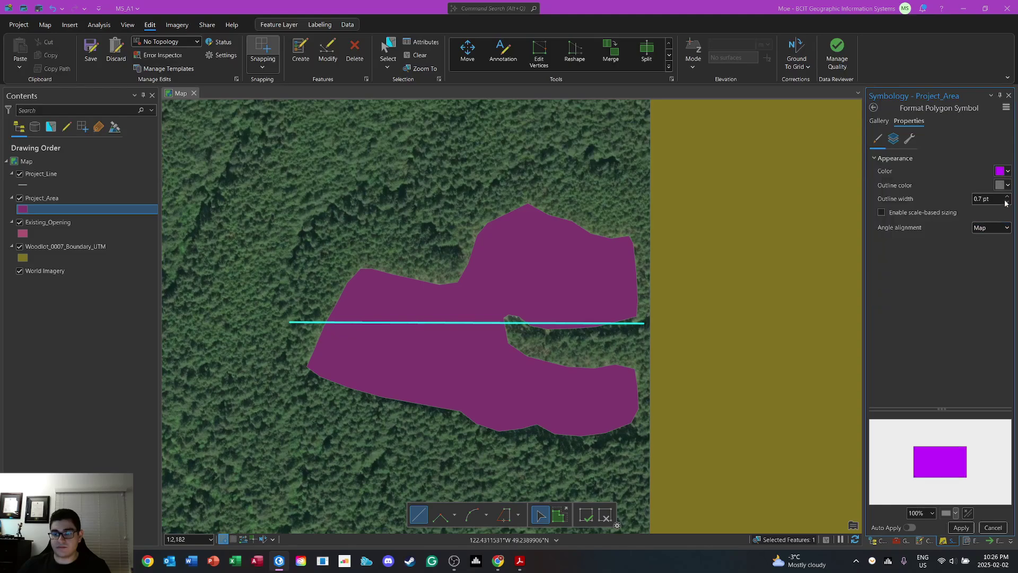
click(1005, 173)
click(917, 317)
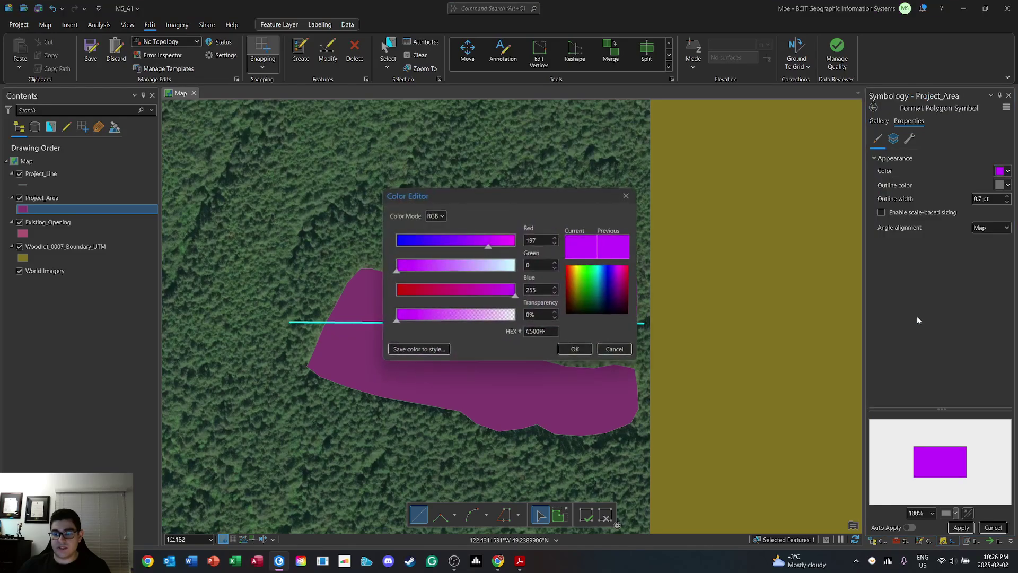
drag(407, 319, 441, 319)
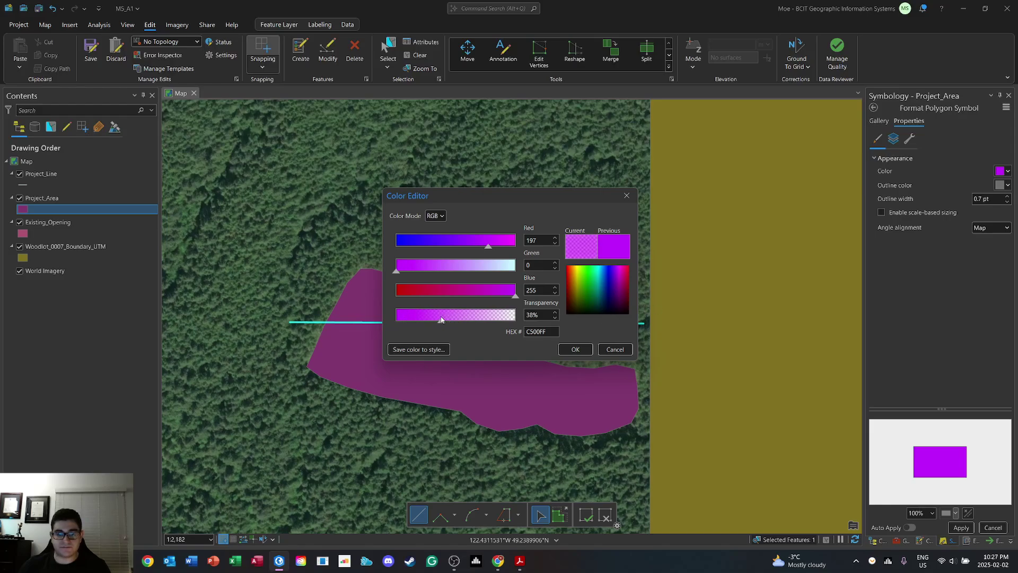
click(576, 348)
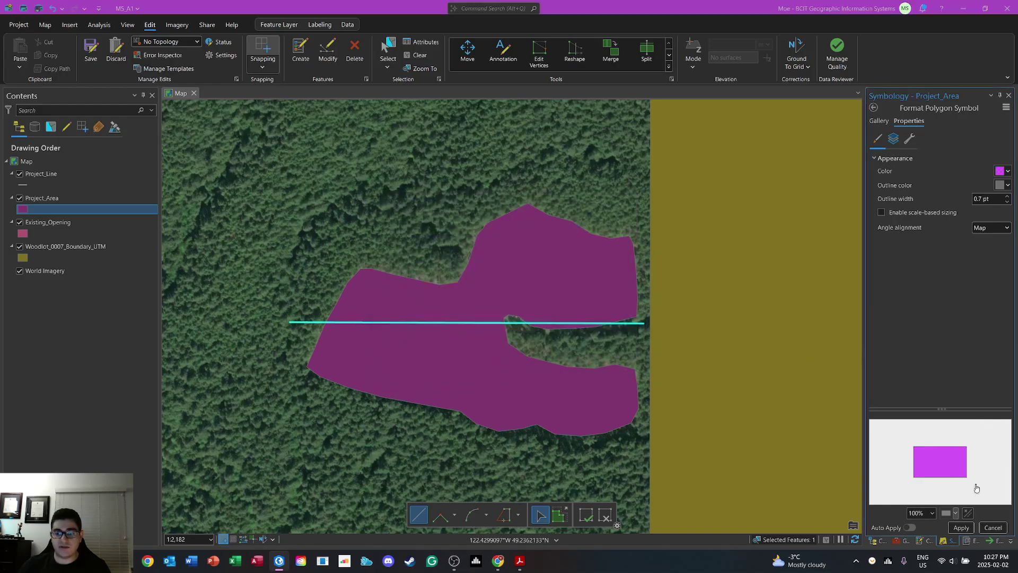
click(962, 528)
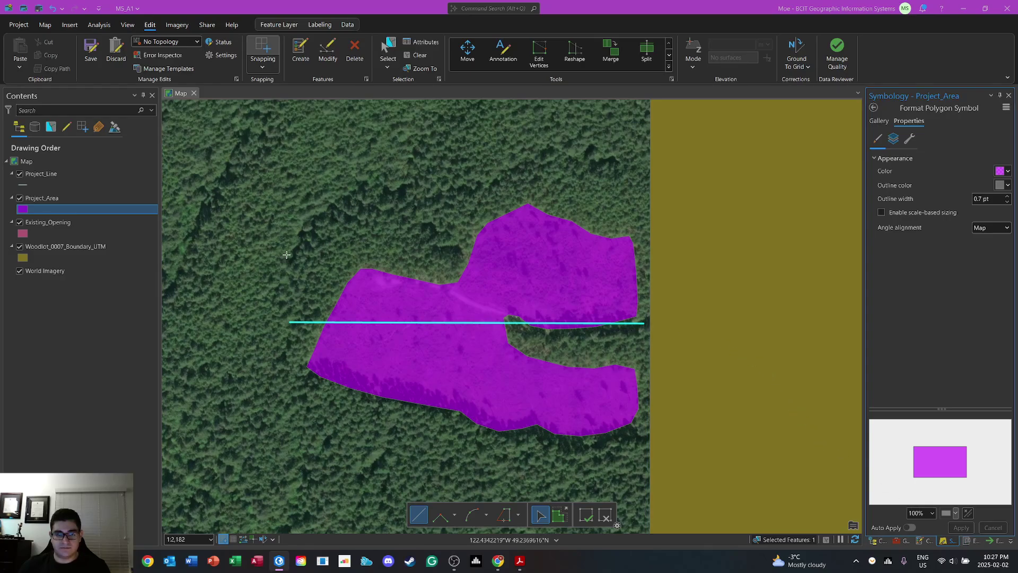
Apply a white, 2 pt wide symbol to Project_Line and clear the selection of the drawn line
click(38, 185)
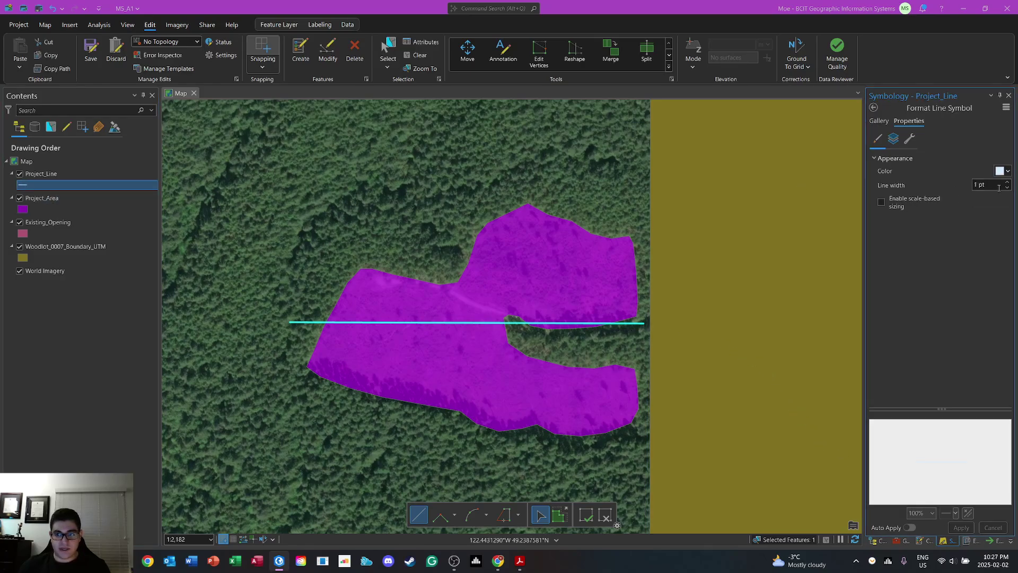
click(1007, 172)
click(894, 210)
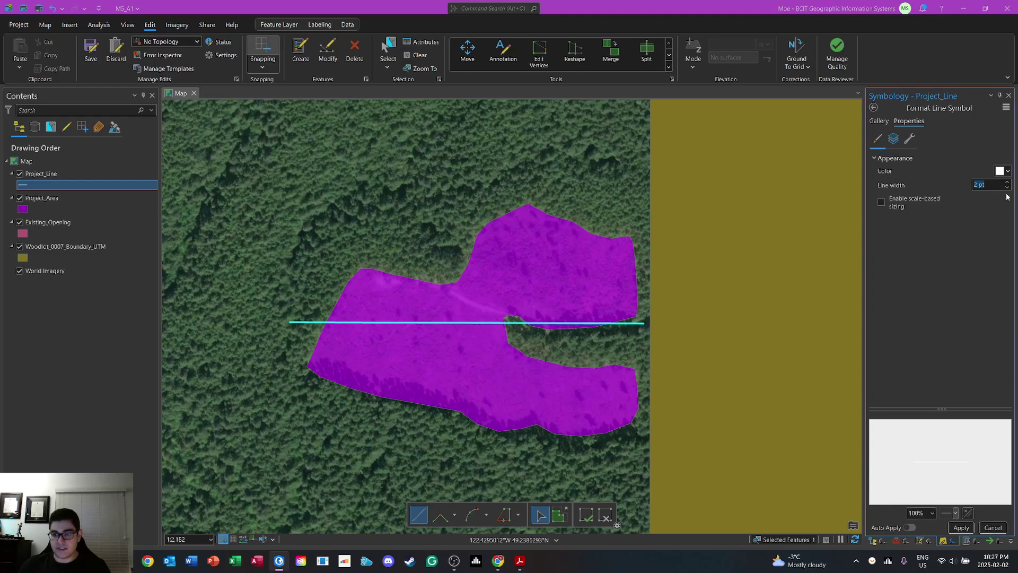
click(960, 527)
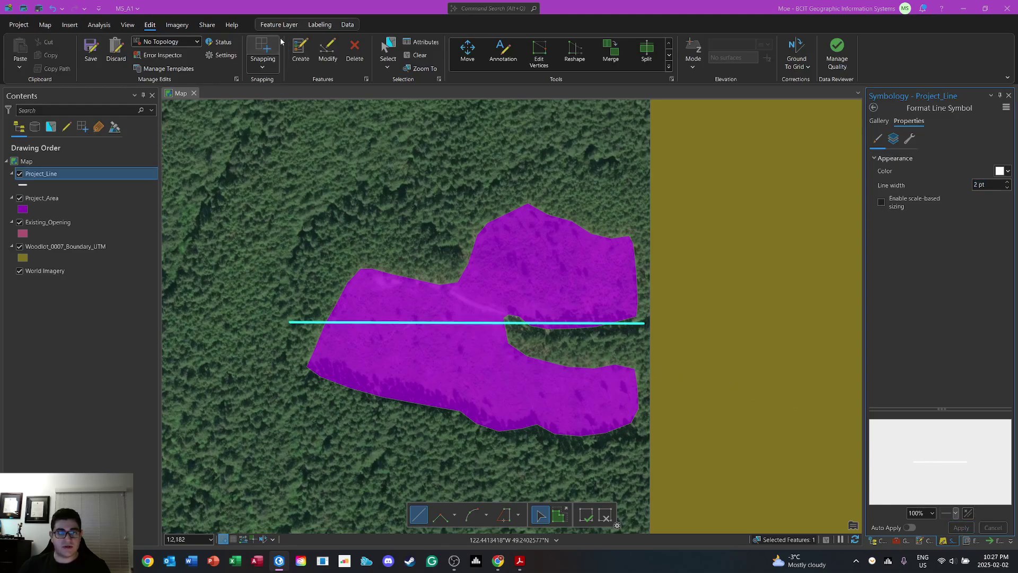
click(388, 47)
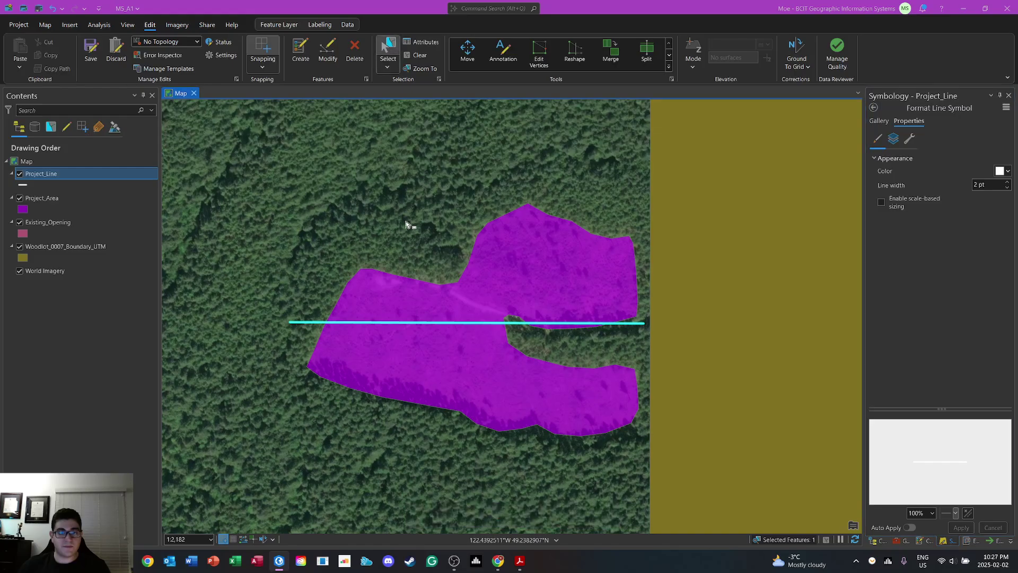
click(410, 224)
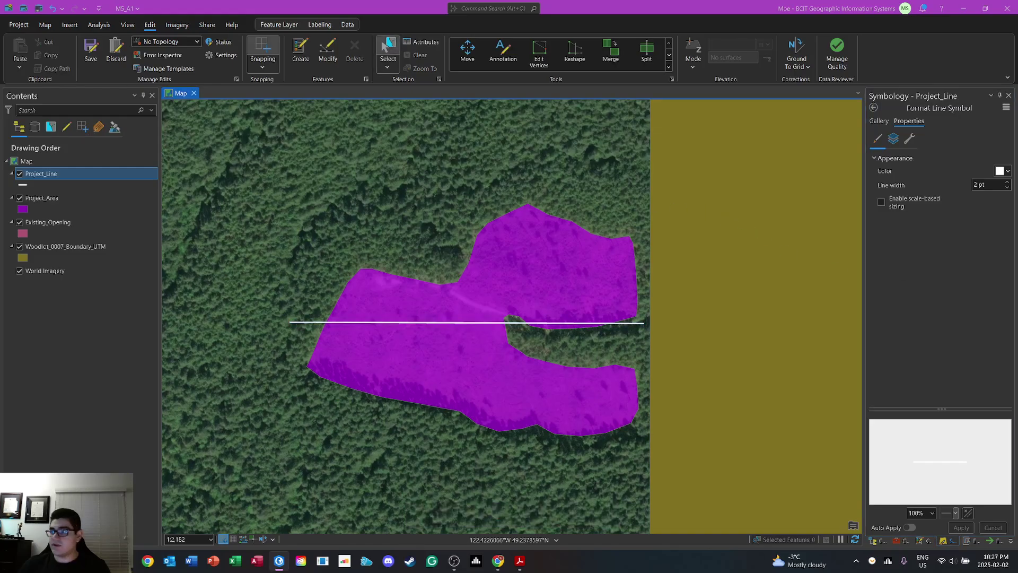
Switch to the PDF guide and read the Randomized Sampling Points page on creating random points
key(alt+Tab)
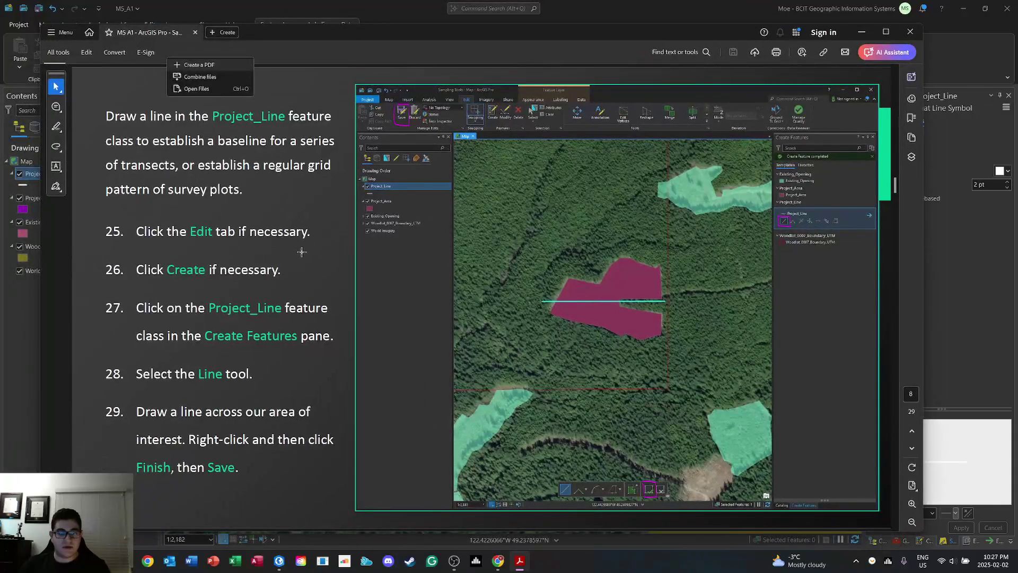
click(301, 265)
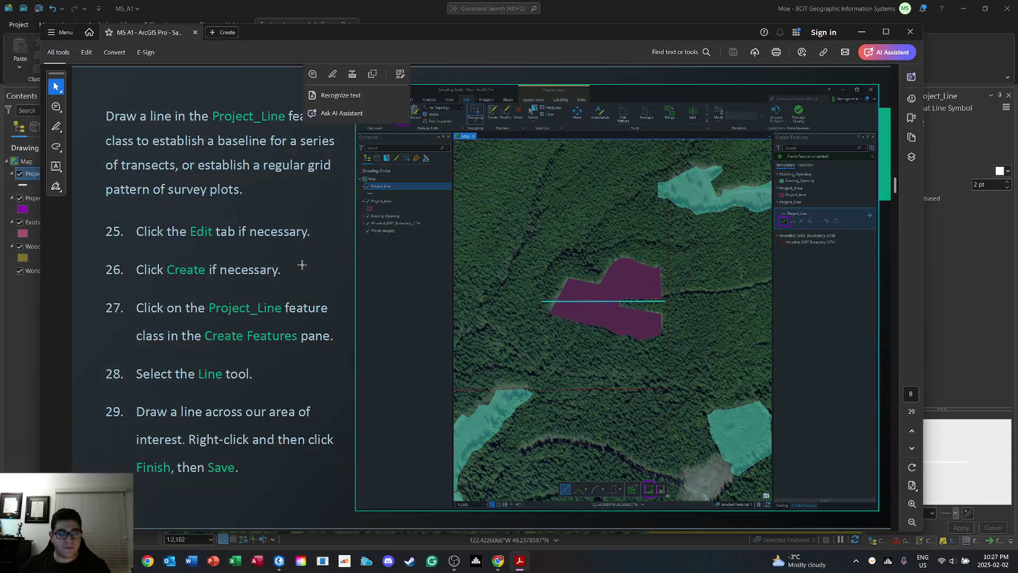
scroll(266, 271, down, 1)
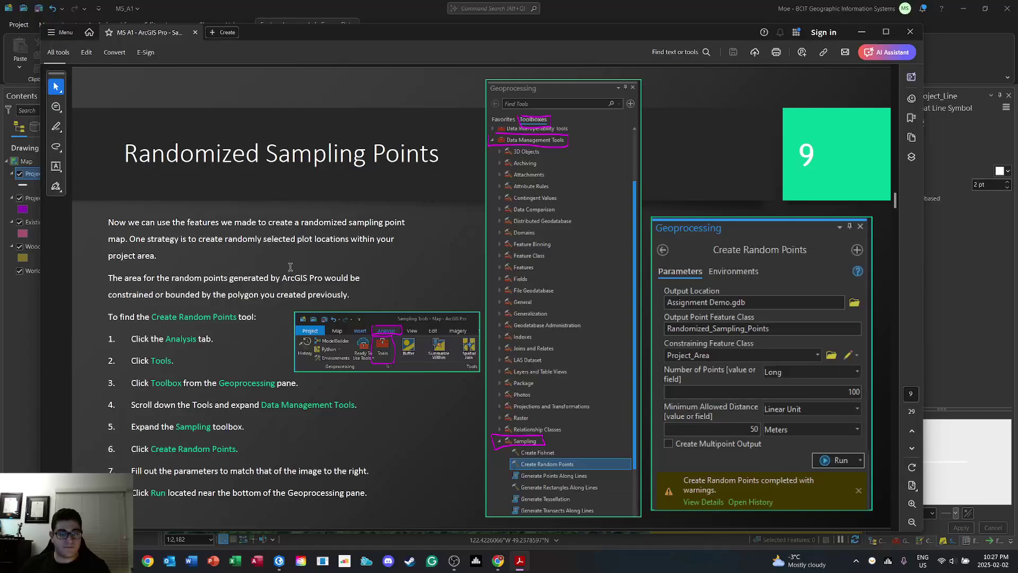